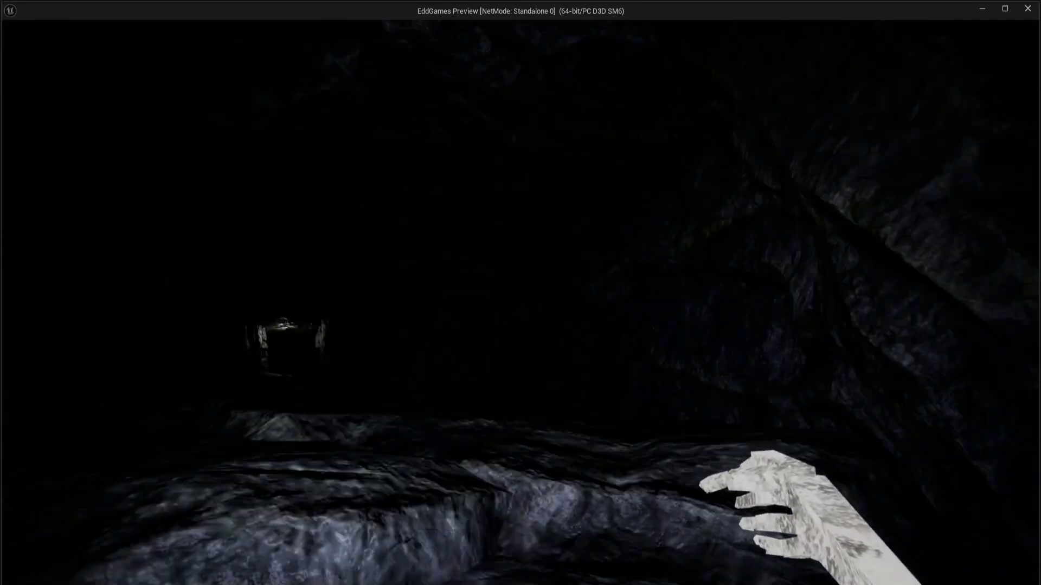
# End the running cave Play-In-Editor session with Esc
pyautogui.press('Escape')
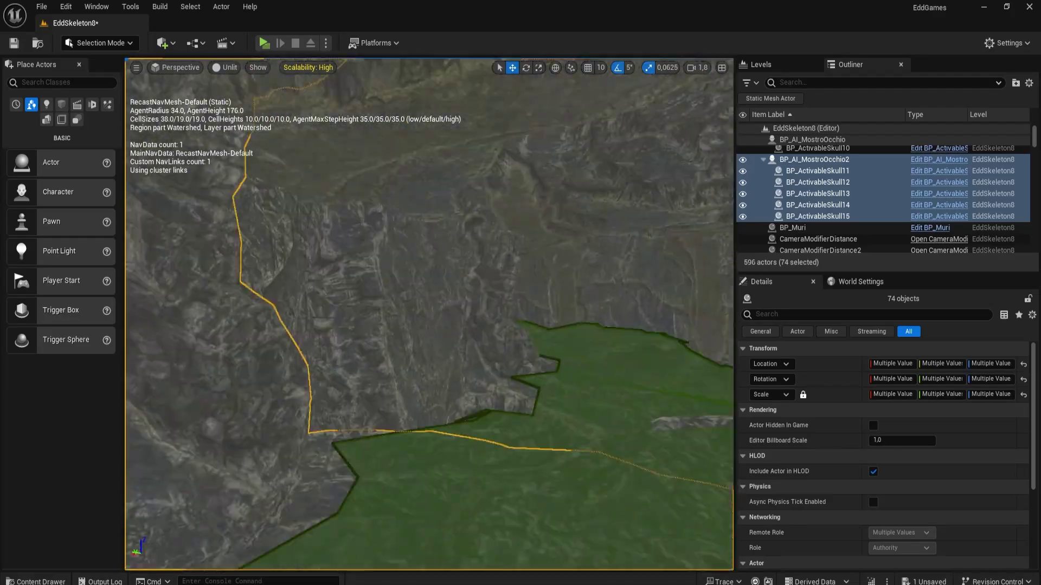
# Select NavMeshBoundsVolume6 and enlarge its brush size to cover the cave path
pyautogui.click(324, 427)
pyautogui.press('f')
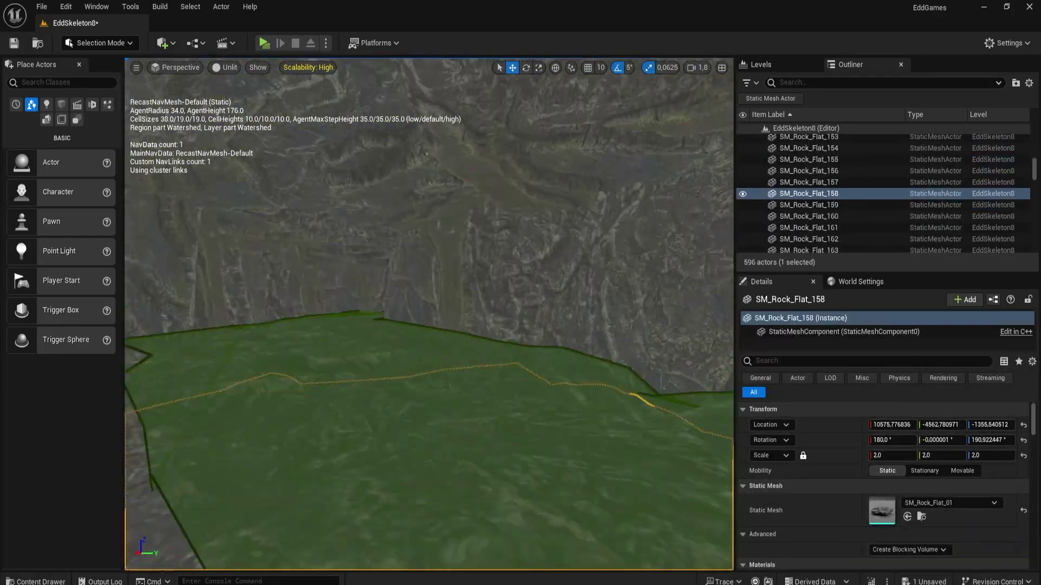
pyautogui.click(584, 286)
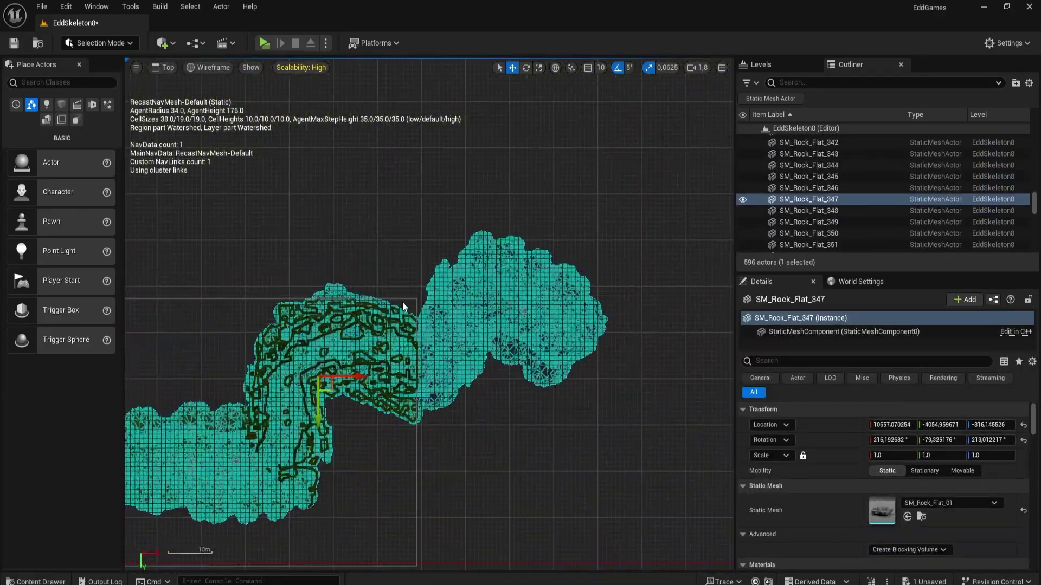
pyautogui.click(403, 302)
pyautogui.press('f')
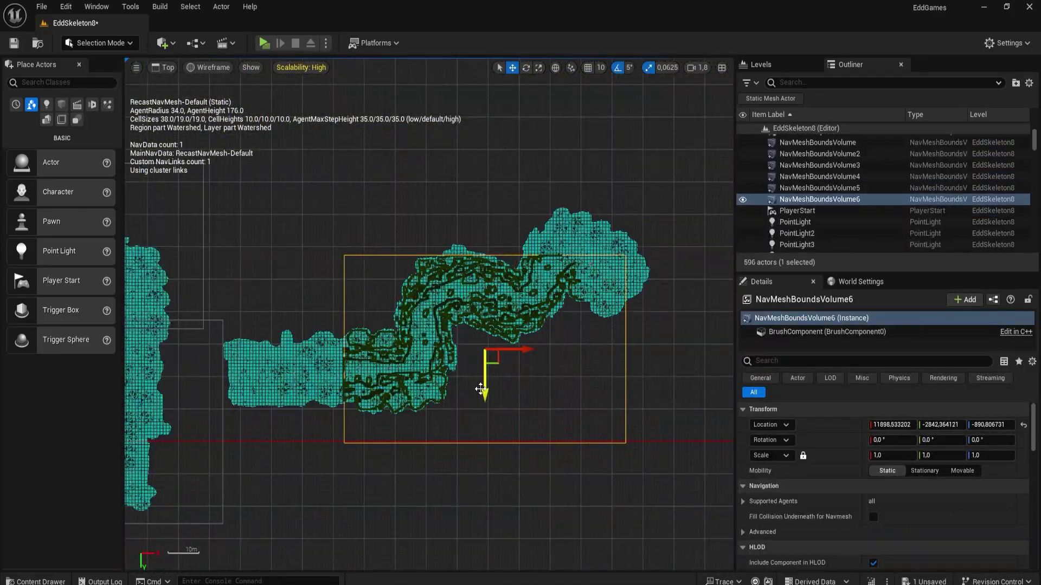
pyautogui.scroll(-5, 831, 423)
pyautogui.moveTo(901, 502); pyautogui.dragTo(921, 502)
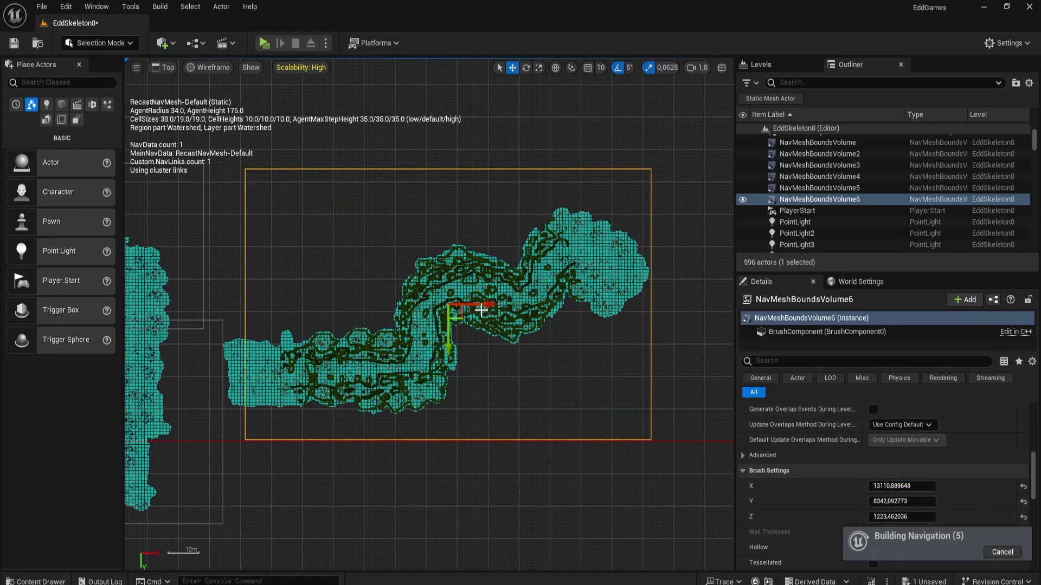
pyautogui.hotkey('alt', 'g')
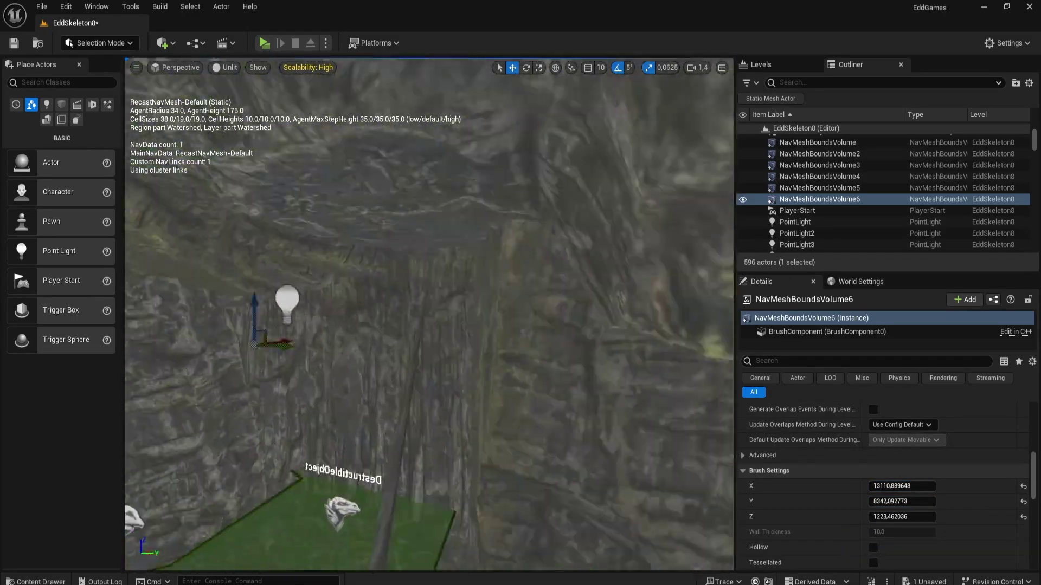
# Remove several stray rock actors from the cave, then open the Maps content folder
pyautogui.click(537, 362)
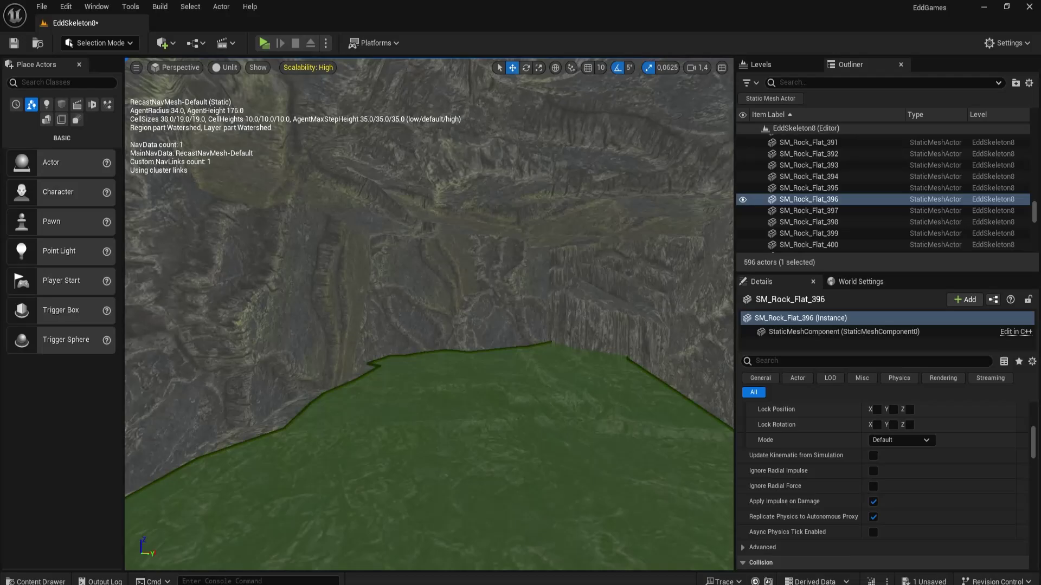
pyautogui.press('Delete')
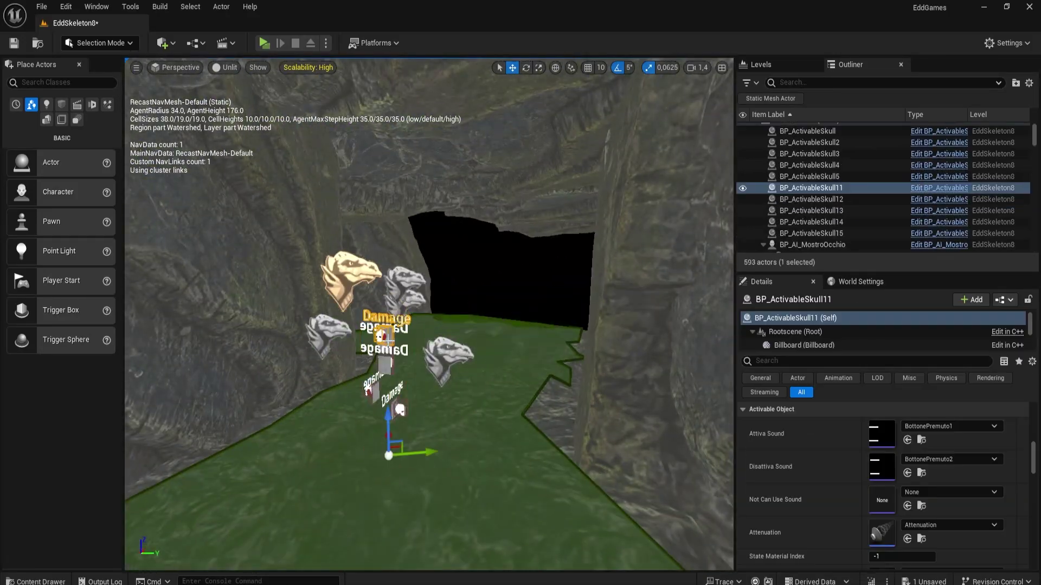
pyautogui.hotkey('ctrl', 'z')
pyautogui.click(564, 298)
pyautogui.hotkey('ctrl', 'z')
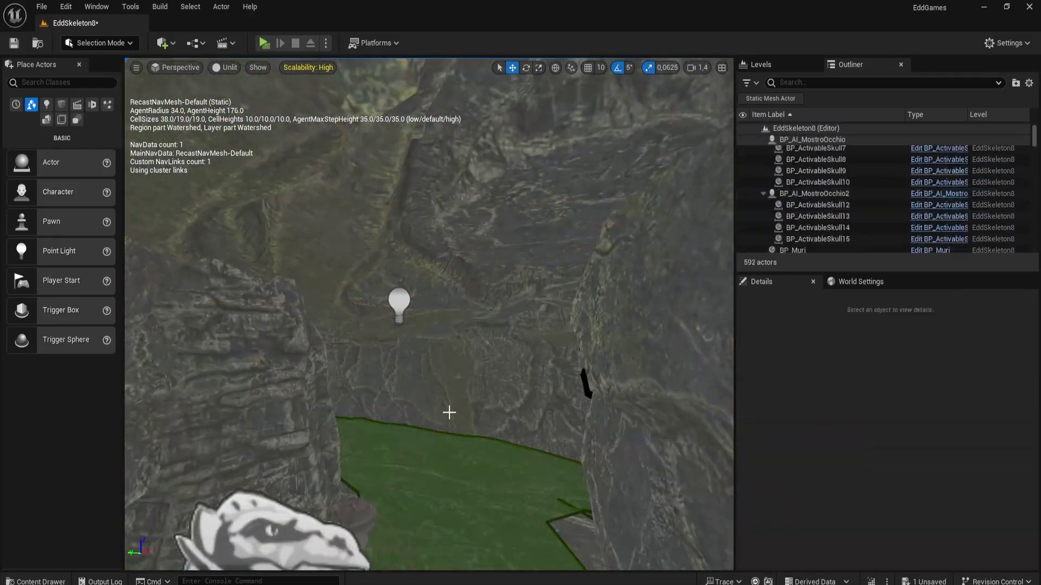
pyautogui.hotkey('ctrl', 'z')
pyautogui.hotkey('ctrl', 'z')
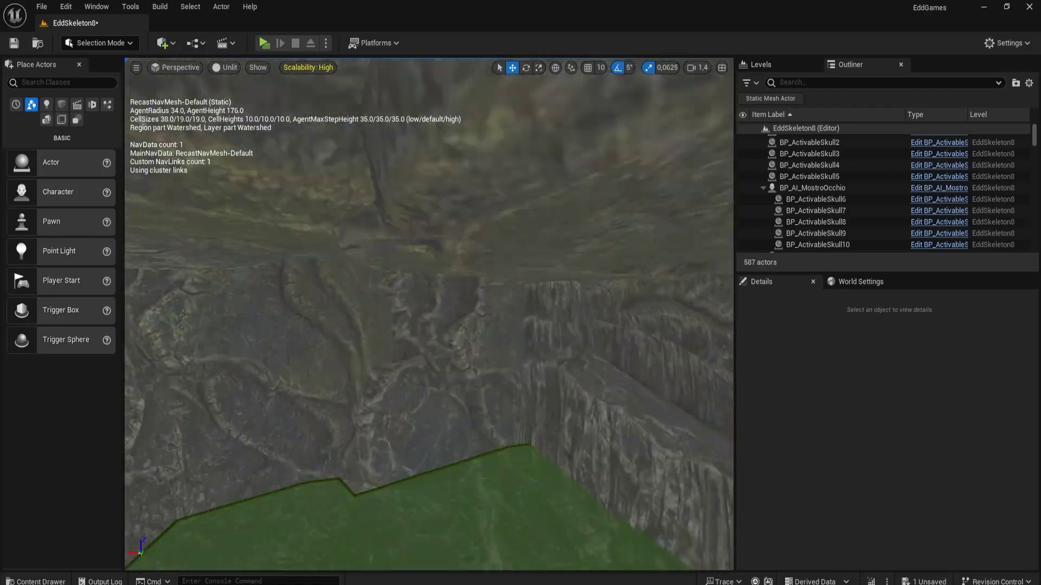
pyautogui.hotkey('ctrl', 'z')
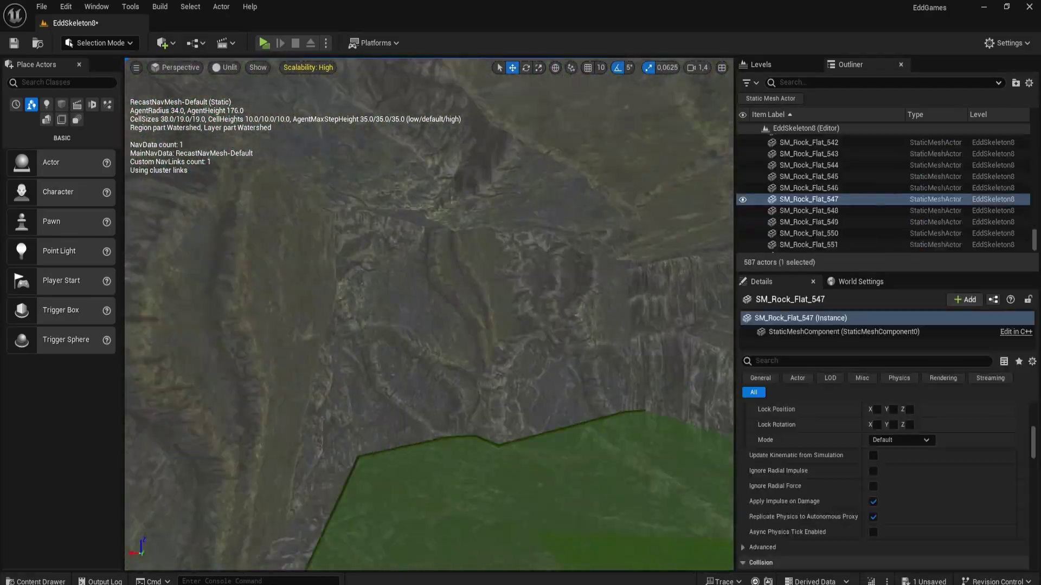
pyautogui.hotkey('ctrl', 'z')
pyautogui.hotkey('ctrl', 'z')
pyautogui.hotkey('ctrl', 'z')
pyautogui.hotkey('ctrl', 'space')
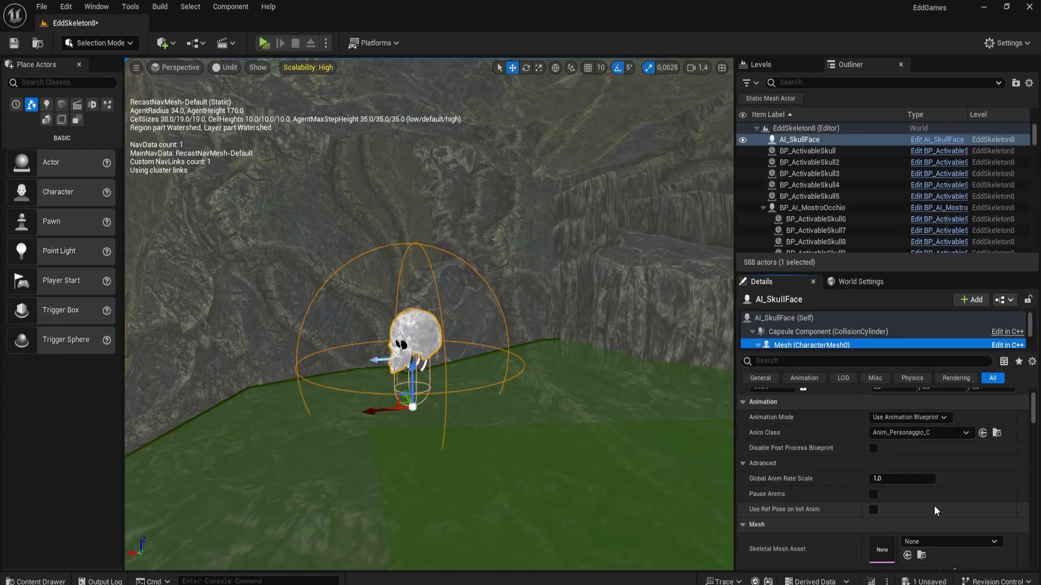
# Set AI_SkullFace's Skeletal Mesh Asset to MostroOcchio
pyautogui.click(935, 506)
pyautogui.write('occ')
pyautogui.click(914, 386)
# Set the Anim Class to Anim_MostroOcchio and scale the monster to 2.495
pyautogui.scroll(5, 915, 481)
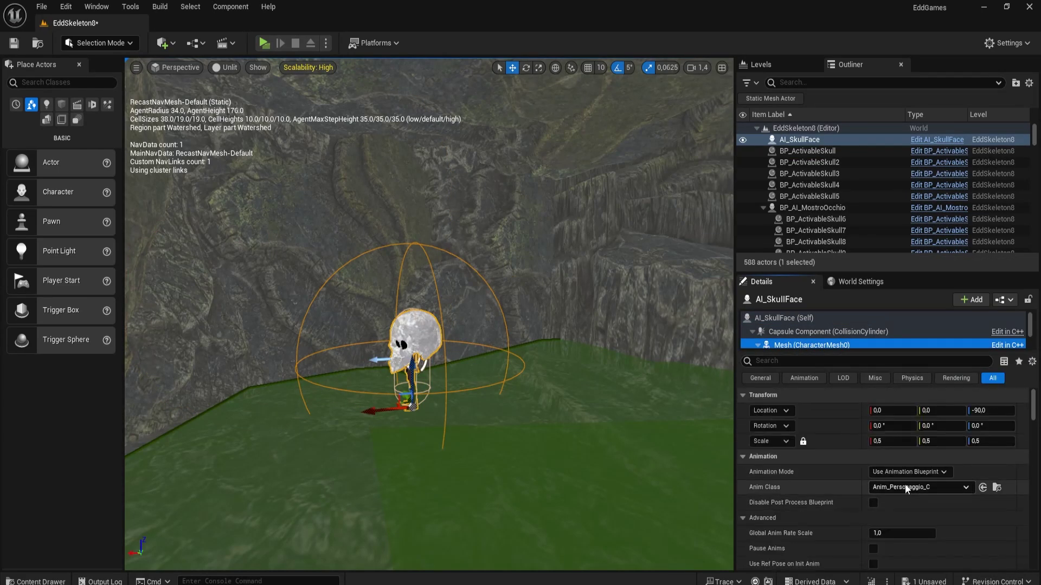
pyautogui.click(916, 487)
pyautogui.write('occ')
pyautogui.click(784, 318)
pyautogui.scroll(-1, 813, 510)
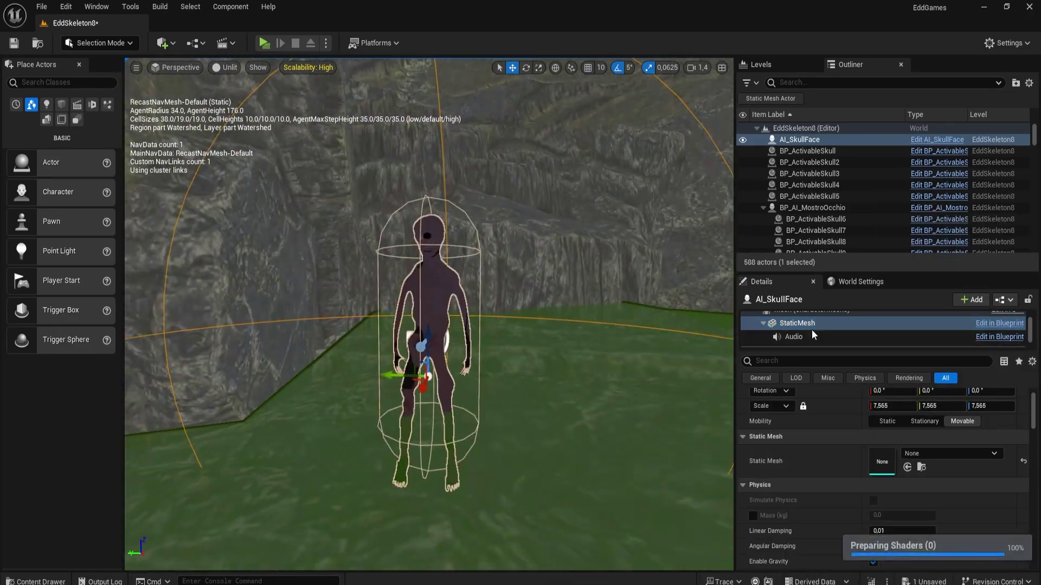
pyautogui.moveTo(887, 406); pyautogui.dragTo(499, 458)
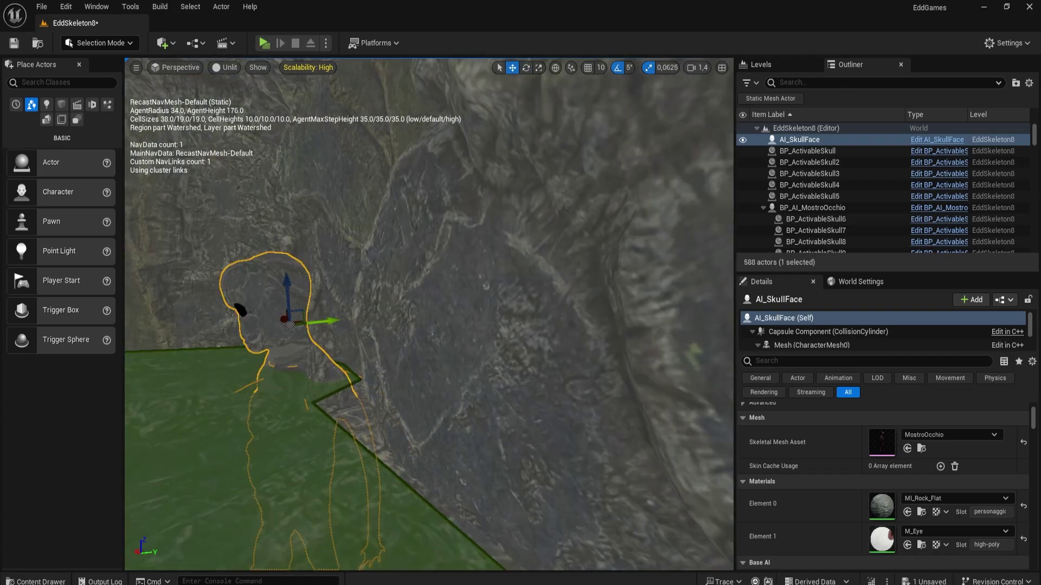
pyautogui.scroll(5, 883, 491)
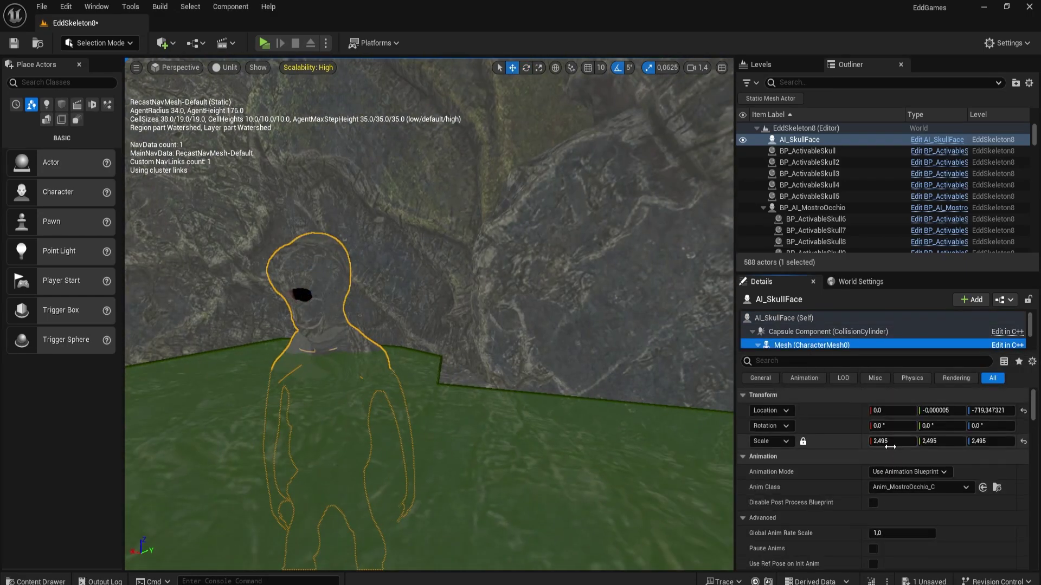
pyautogui.scroll(3, 473, 288)
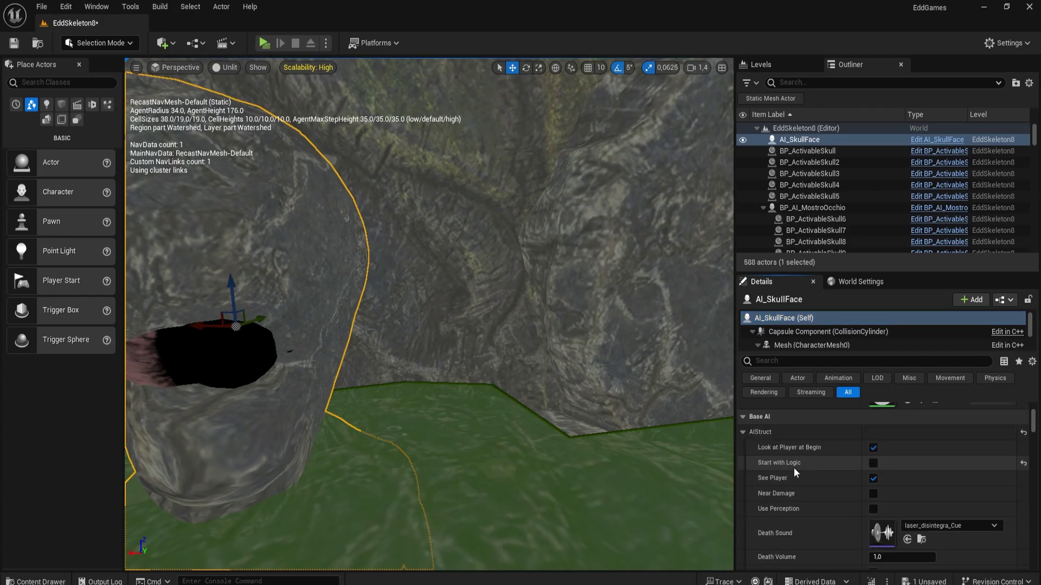
# Place and orient an Interact Box in the cave with its Suono set to womenscream
pyautogui.moveTo(61, 109); pyautogui.dragTo(501, 387)
pyautogui.press('e')
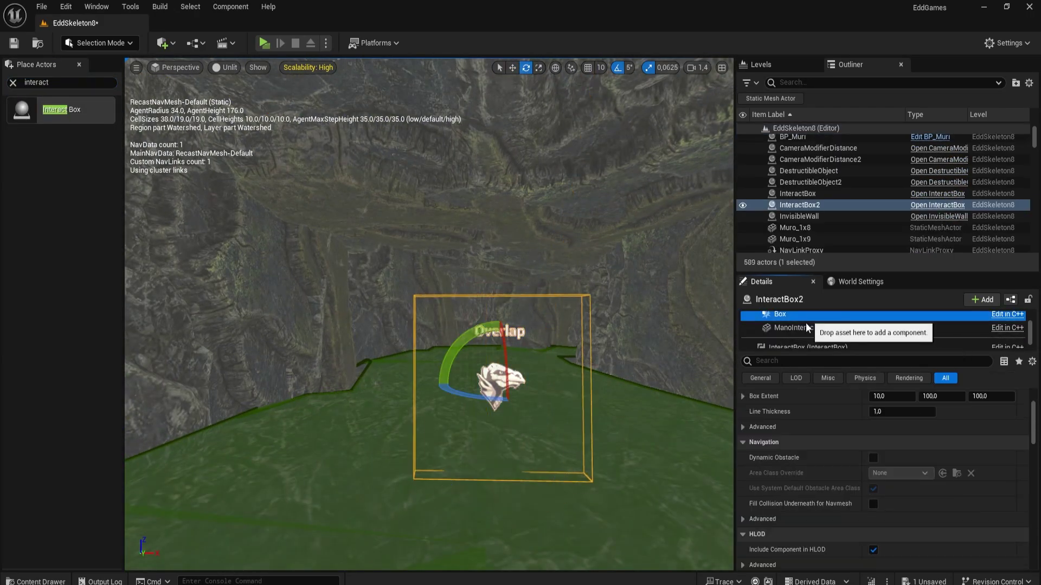
pyautogui.moveTo(487, 325)
pyautogui.mouseDown(button='right')
pyautogui.moveTo(472, 277)
pyautogui.moveTo(498, 304)
pyautogui.mouseUp(button='right')
pyautogui.press('w')
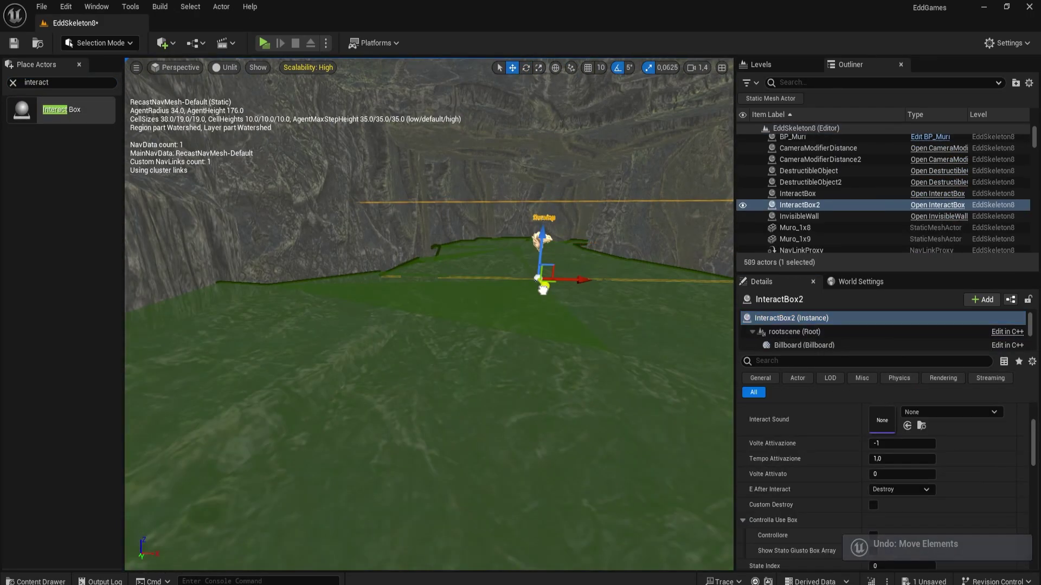
pyautogui.click(805, 342)
pyautogui.click(909, 426)
pyautogui.write('wo')
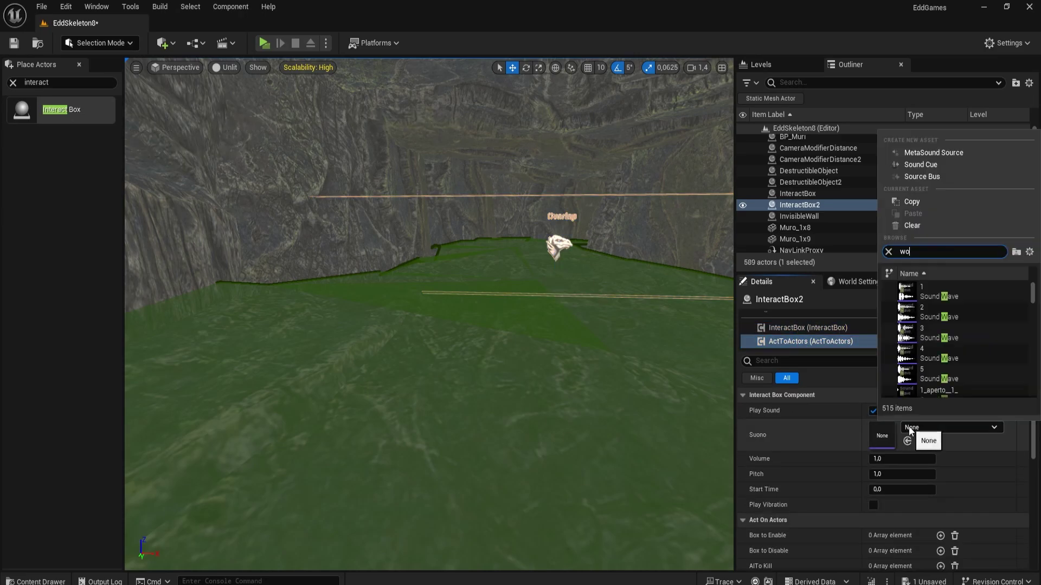
pyautogui.write('menscream')
pyautogui.press('Return')
# In the Level Blueprint, add the InteractBox2 On Interagito event leading to Look at Actor
pyautogui.click(761, 64)
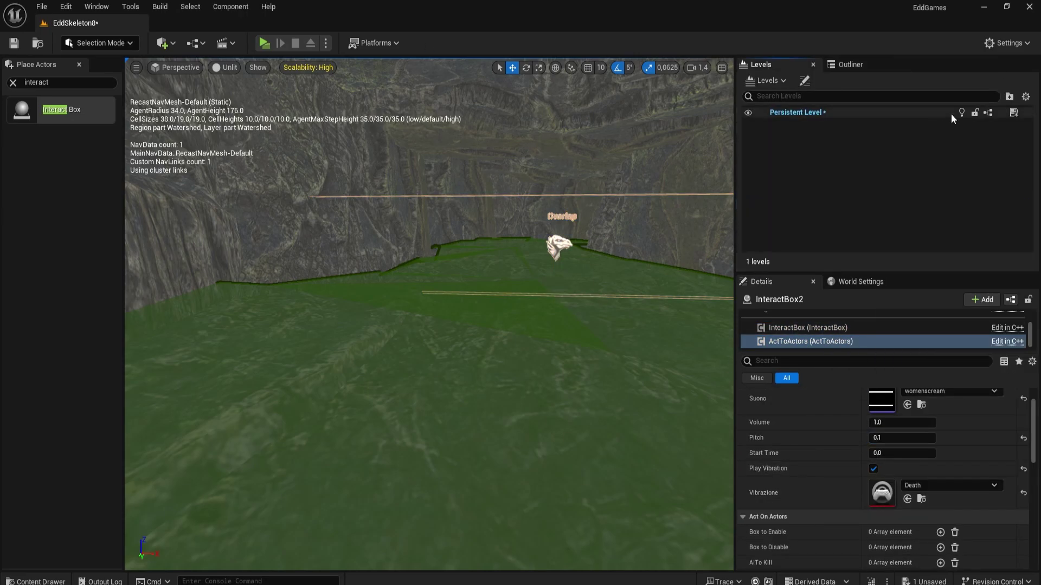
pyautogui.click(953, 111)
pyautogui.press('Delete')
pyautogui.rightClick(461, 296)
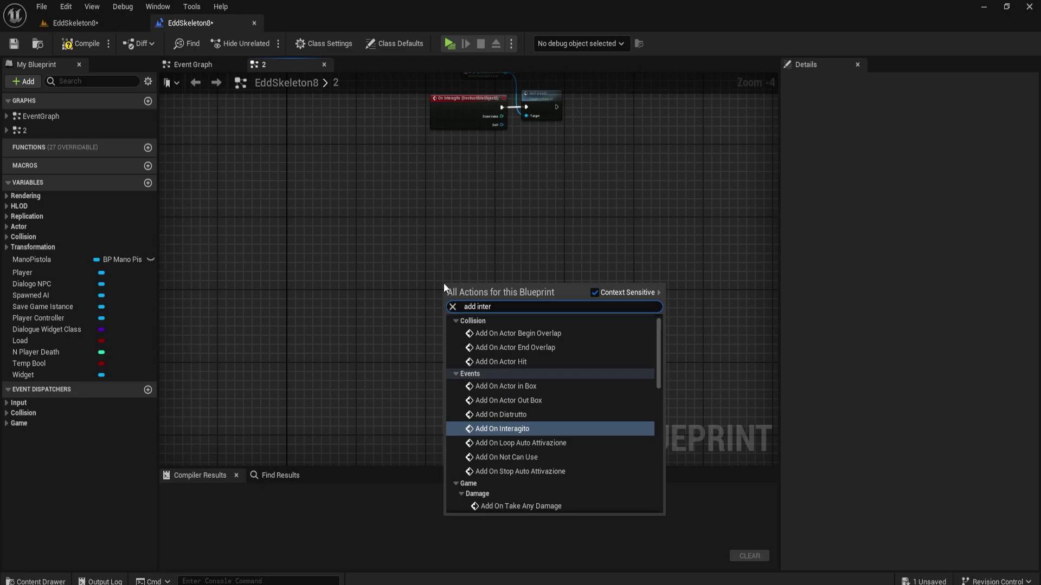
pyautogui.click(542, 414)
pyautogui.moveTo(22, 273); pyautogui.dragTo(287, 365)
pyautogui.moveTo(309, 364); pyautogui.dragTo(418, 349)
pyautogui.click(450, 391)
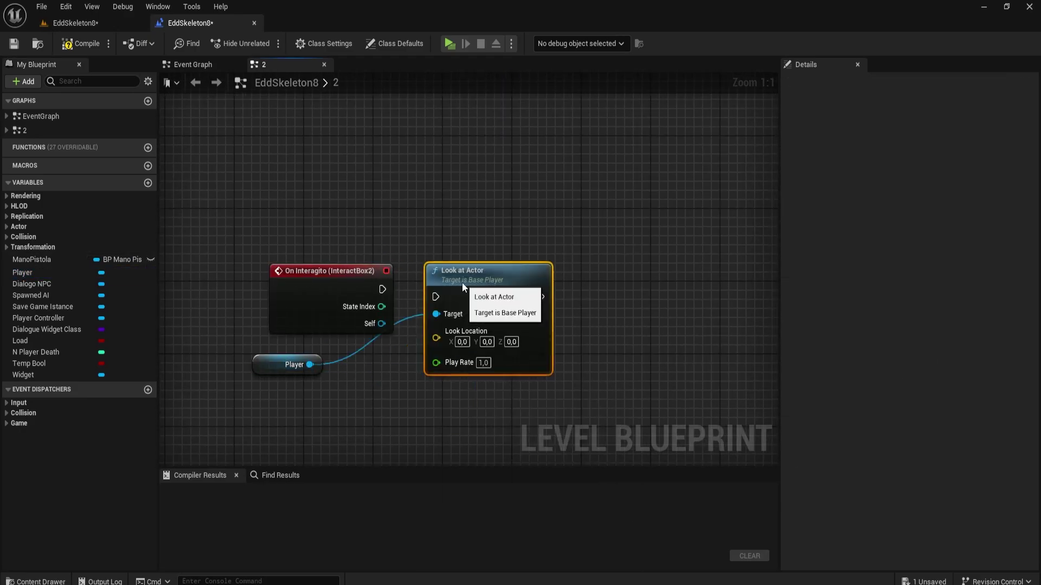
# Make the Player look at AI_SkullFace's actor location and compile the blueprint
pyautogui.moveTo(382, 288); pyautogui.dragTo(426, 288)
pyautogui.moveTo(315, 410); pyautogui.dragTo(363, 392)
pyautogui.write('get actor location')
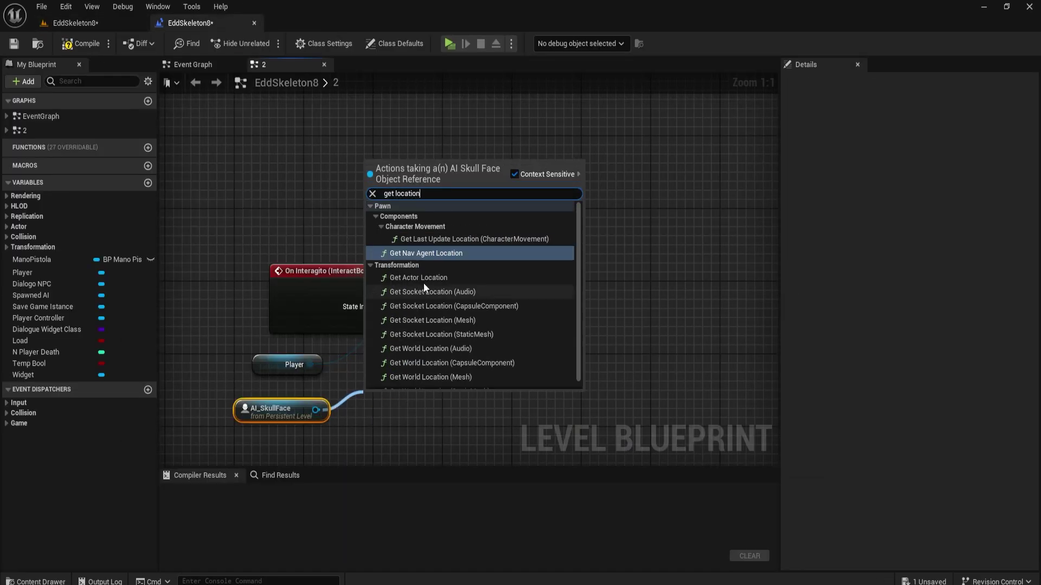
pyautogui.press('Return')
pyautogui.moveTo(428, 432); pyautogui.dragTo(428, 322)
pyautogui.moveTo(315, 410); pyautogui.dragTo(596, 324)
pyautogui.click(640, 368)
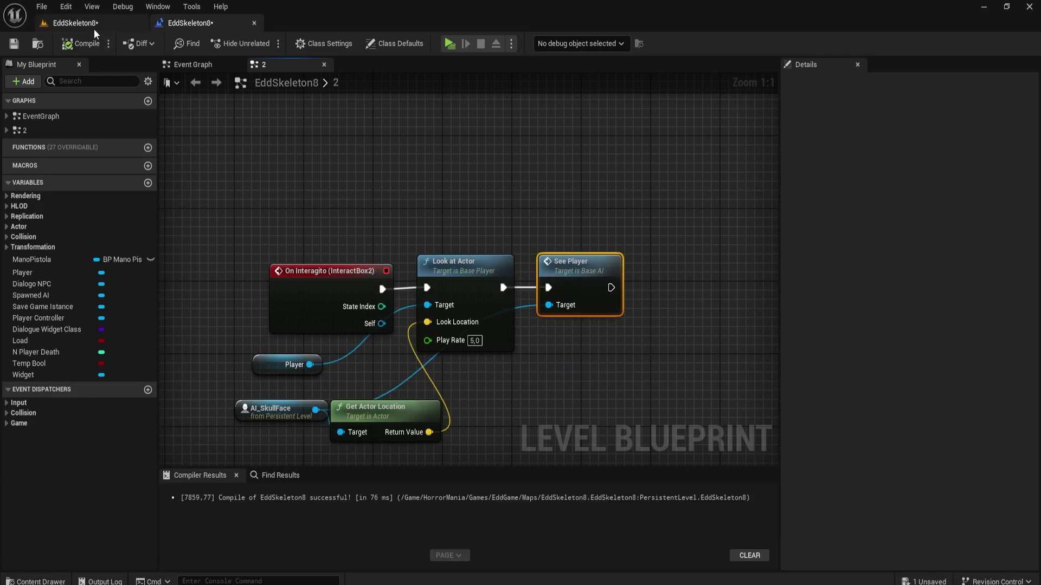
# Back in the level editor, select the monster's mesh component
pyautogui.click(76, 23)
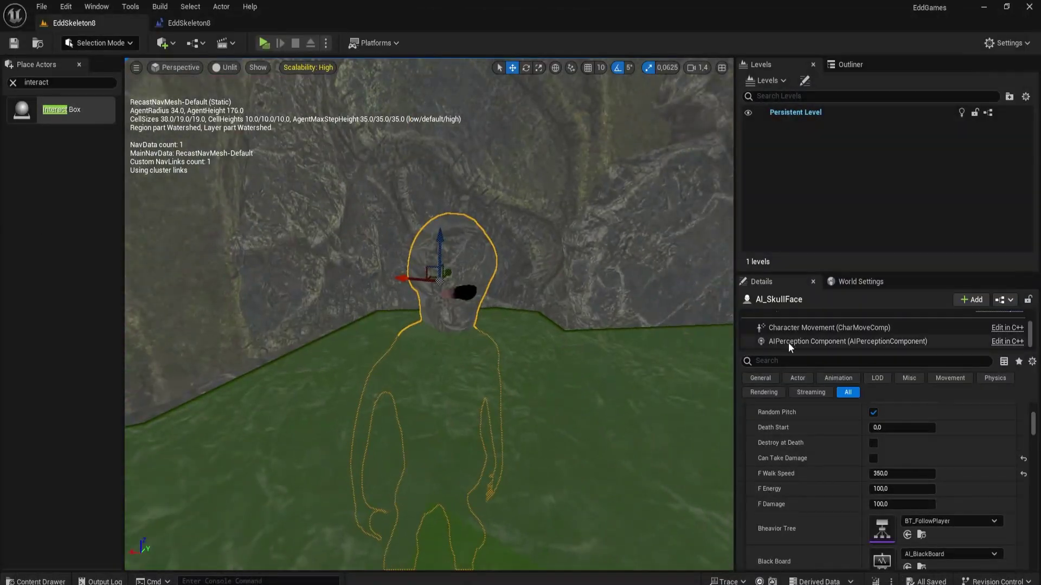
pyautogui.scroll(3, 790, 336)
pyautogui.click(802, 317)
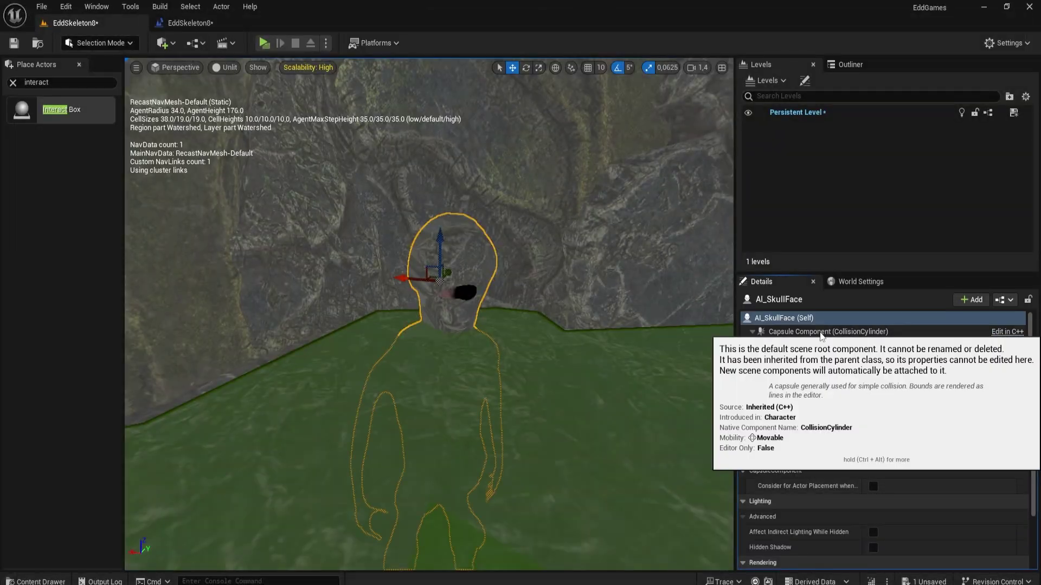
# Turn AI_SkullFace to about -195° yaw and nudge it slightly along Y
pyautogui.click(746, 363)
pyautogui.moveTo(427, 493); pyautogui.dragTo(452, 540)
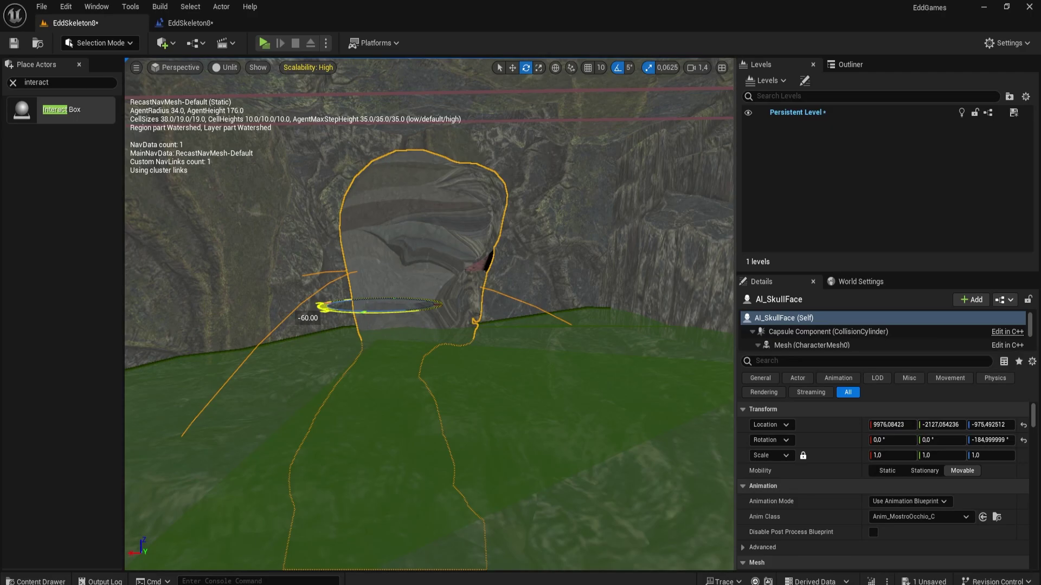
pyautogui.press('w')
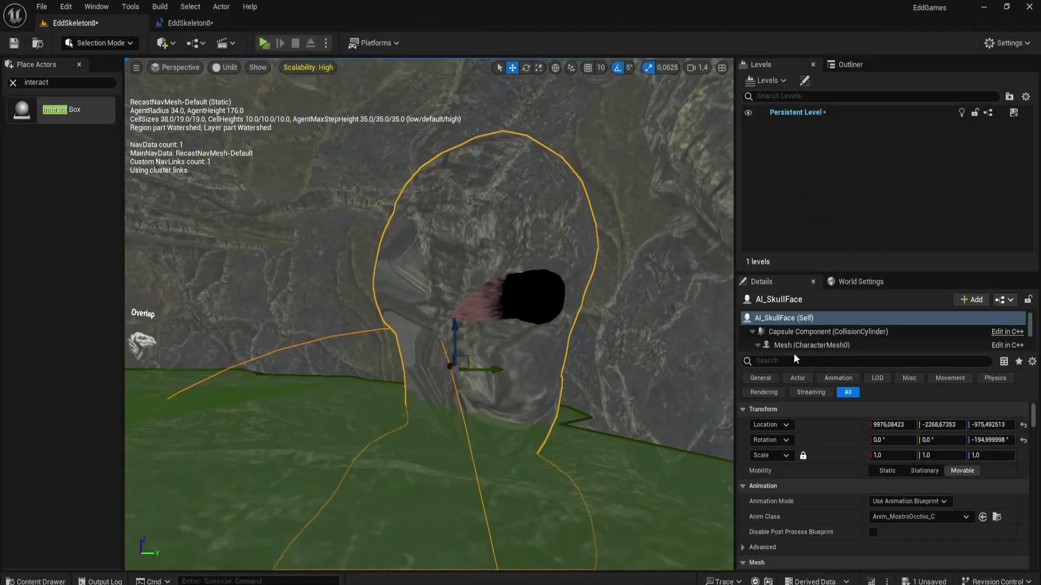
pyautogui.scroll(-2, 818, 342)
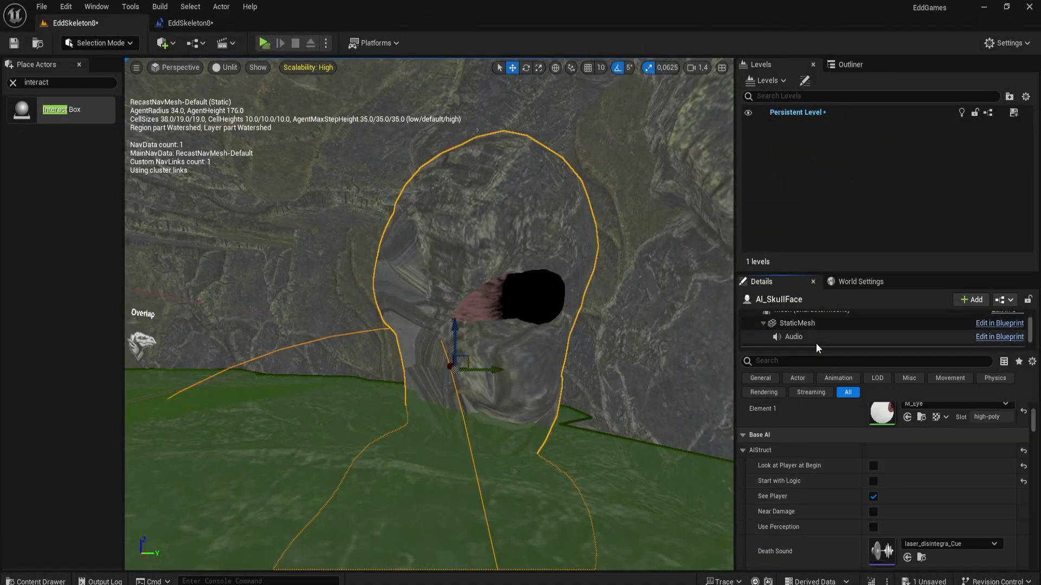
# Add Set Collision Enabled on Mesh to the InteractBox2 interaction and set the mesh X scale to 8
pyautogui.click(170, 24)
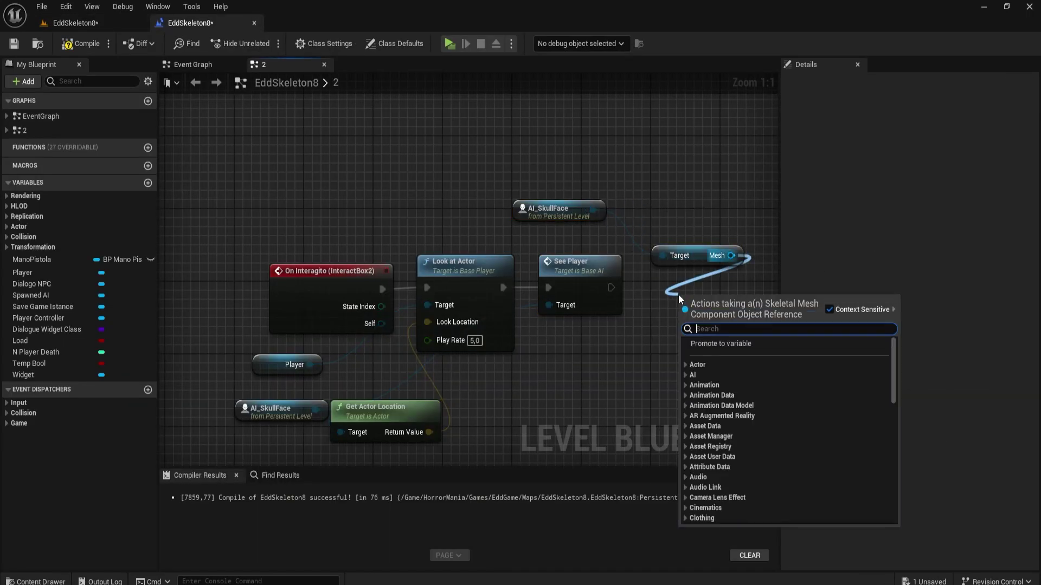
pyautogui.write('set collision')
pyautogui.press('Return')
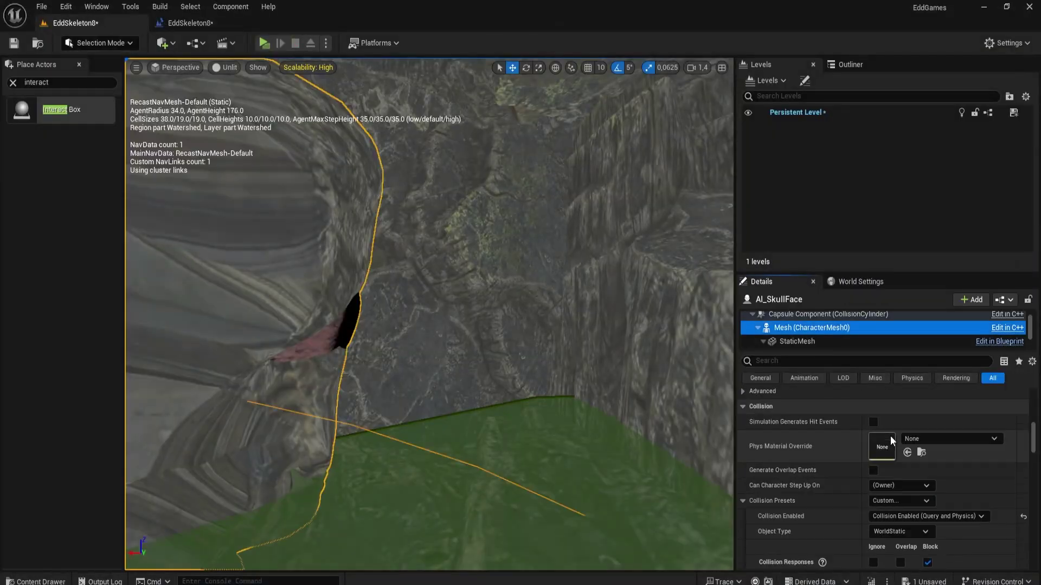
pyautogui.click(892, 441)
pyautogui.write('8')
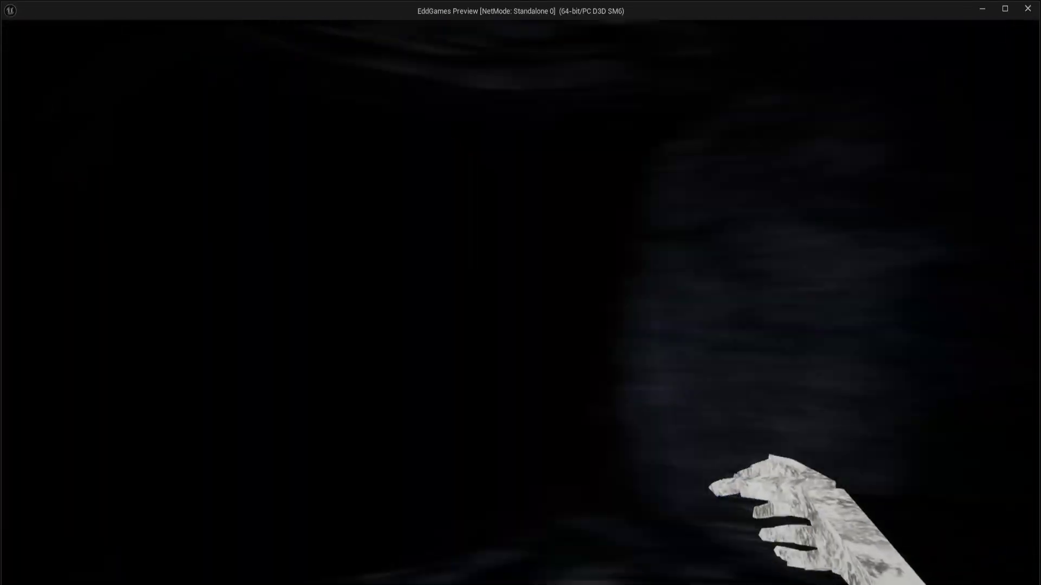
# Stop the standalone cave playtest and return to the EddSkeleton8 level
pyautogui.press('Escape')
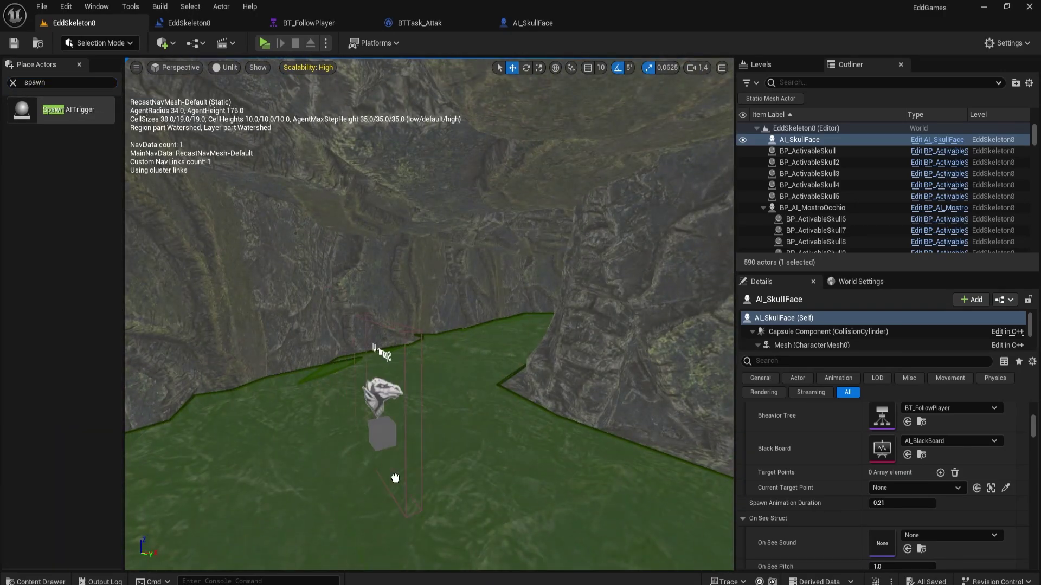
# Set SpawnAITrigger2 to spawn BP_AI_MostroOcchio with spawn type Random Front Player
pyautogui.scroll(4, 903, 470)
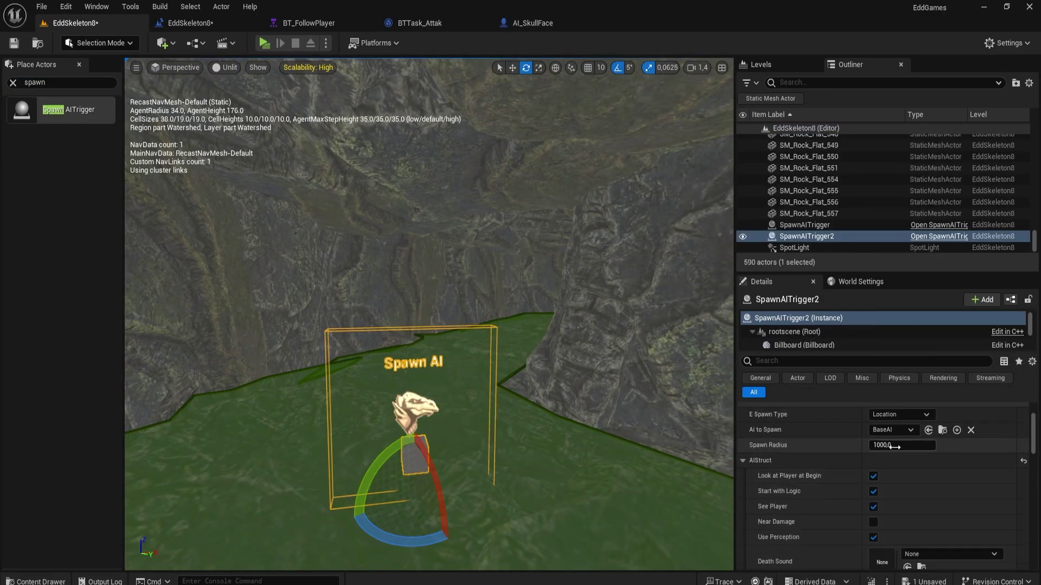
pyautogui.click(896, 432)
pyautogui.scroll(-5, 919, 498)
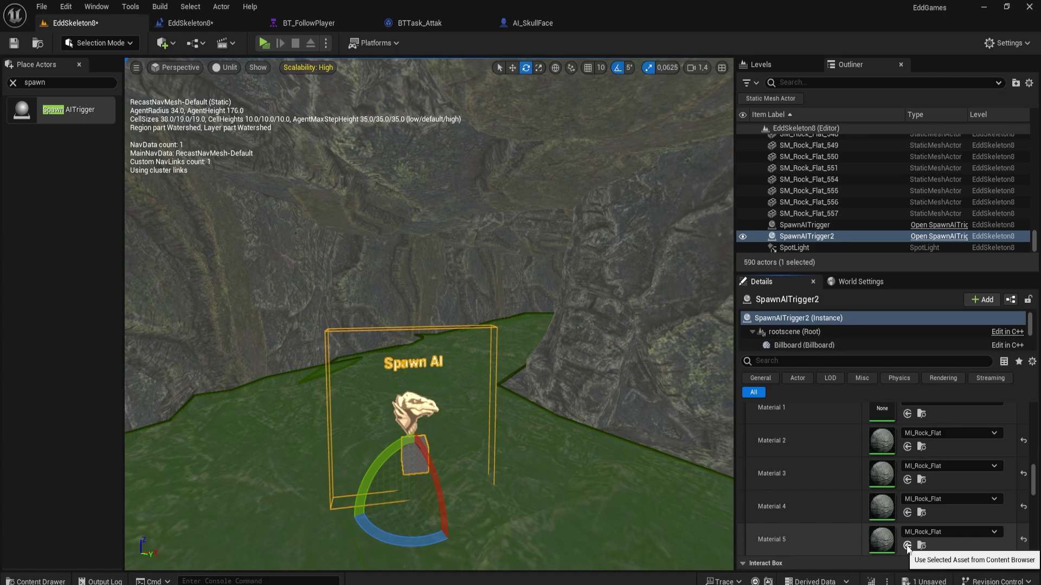
pyautogui.scroll(1, 870, 508)
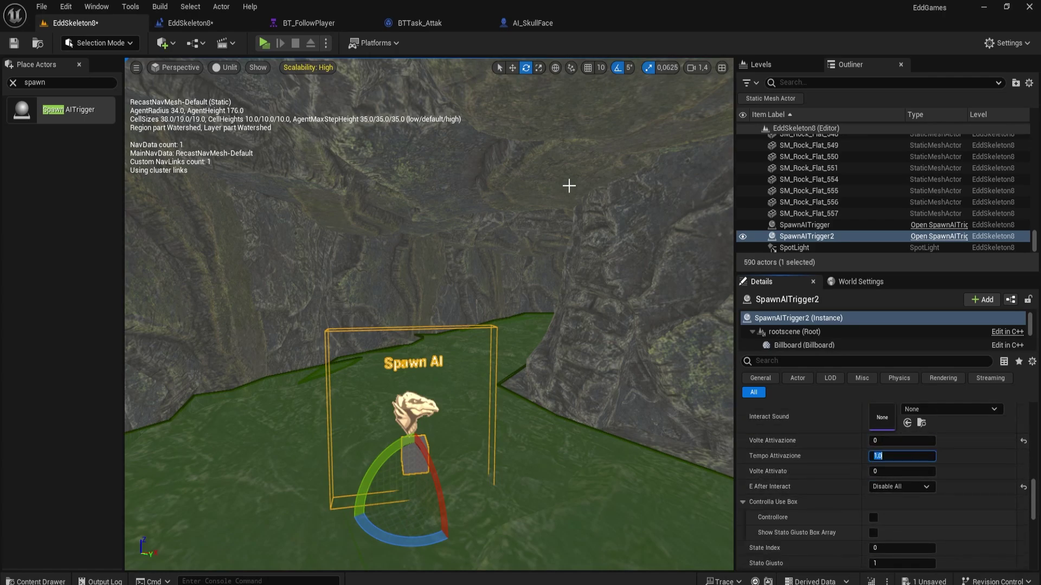
pyautogui.press('f')
pyautogui.scroll(2, 833, 342)
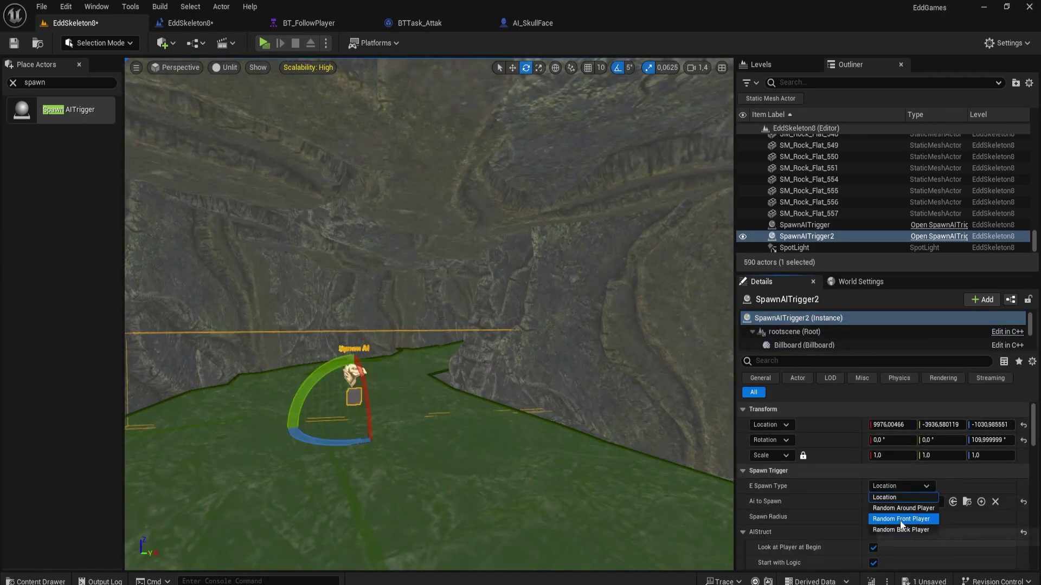
# Playtest the level, swinging the sword at the spawned monster, then duplicate a cave rock
pyautogui.hotkey('alt', 'p')
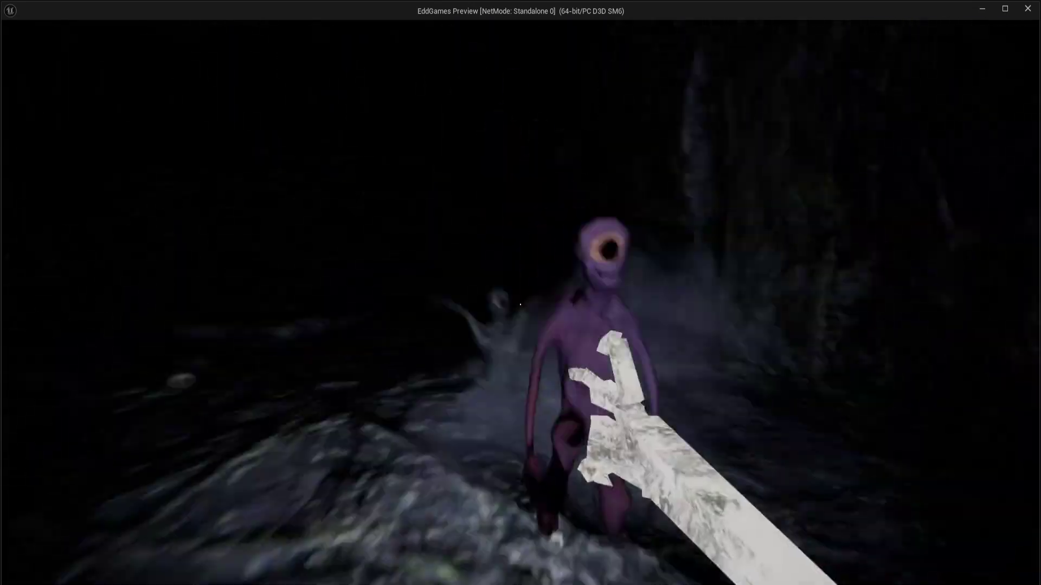
pyautogui.click(520, 304)
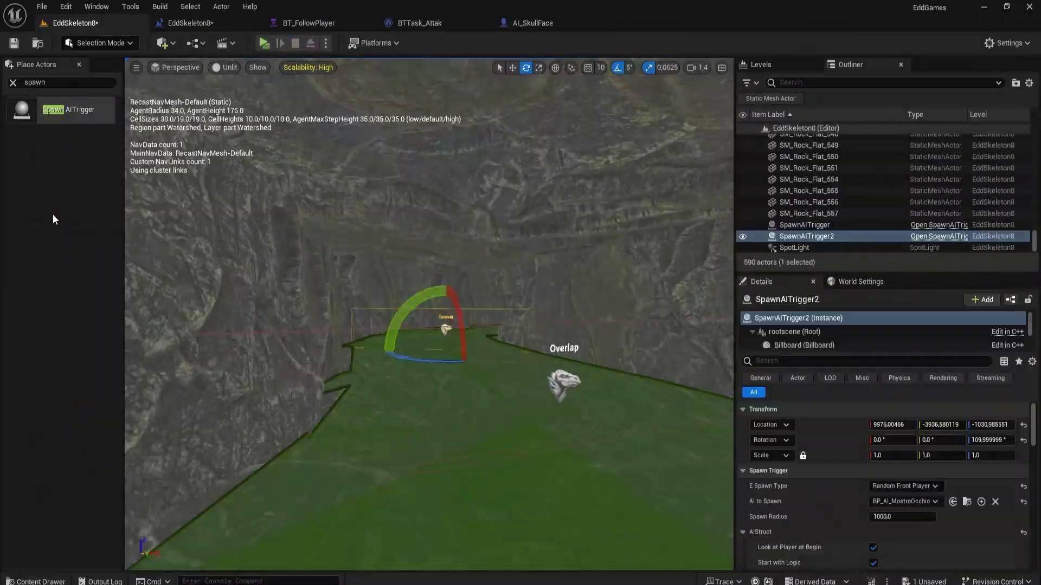
pyautogui.hotkey('ctrl', 'z')
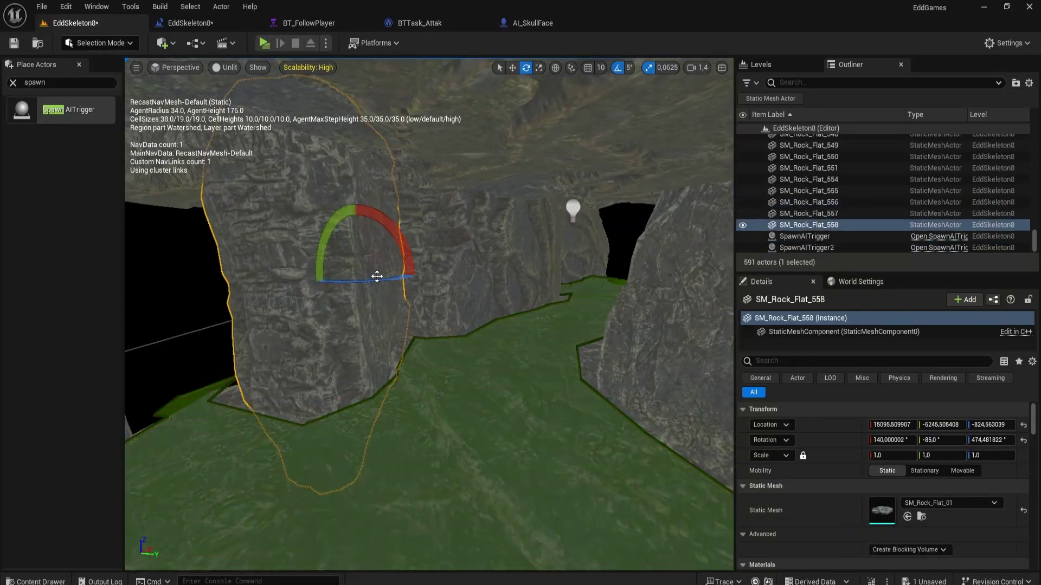
# Extend the cave passage with duplicated rock pieces, checking the layout in top wireframe view
pyautogui.moveTo(574, 209); pyautogui.dragTo(632, 254, button='right')
pyautogui.hotkey('alt', 'j')
pyautogui.hotkey('ctrl', 'z')
pyautogui.hotkey('ctrl', 'z')
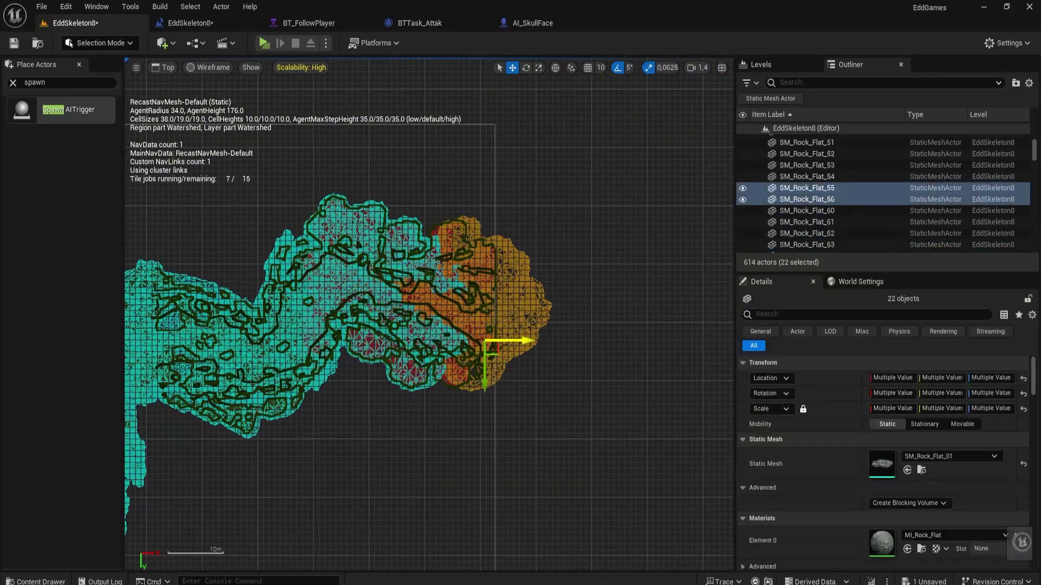
pyautogui.hotkey('alt', 'g')
pyautogui.hotkey('ctrl', 'd')
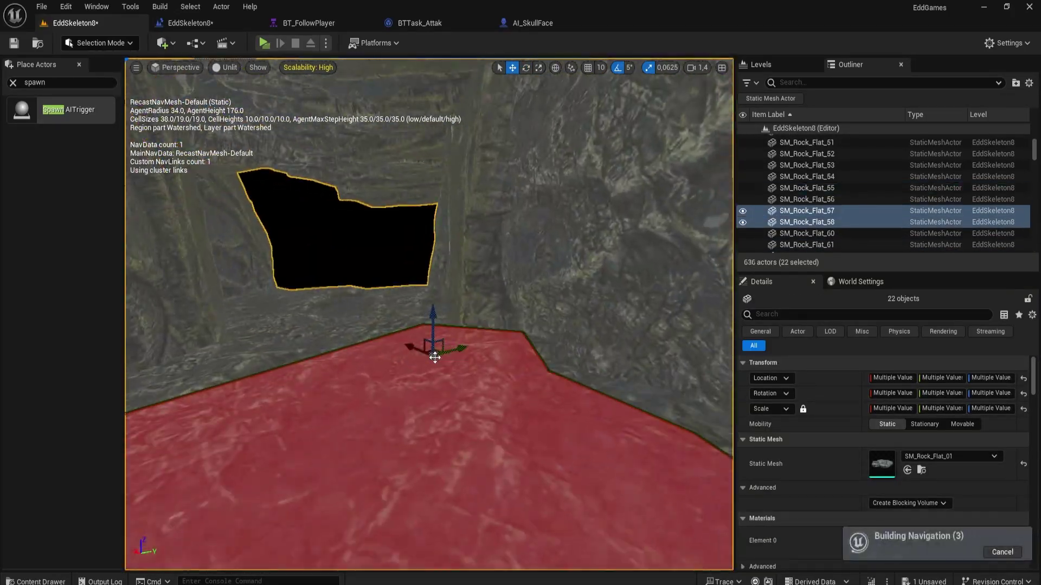
pyautogui.hotkey('alt', 'j')
# Delete NavMeshBoundsVolume6 from the level
pyautogui.hotkey('ctrl', 'z')
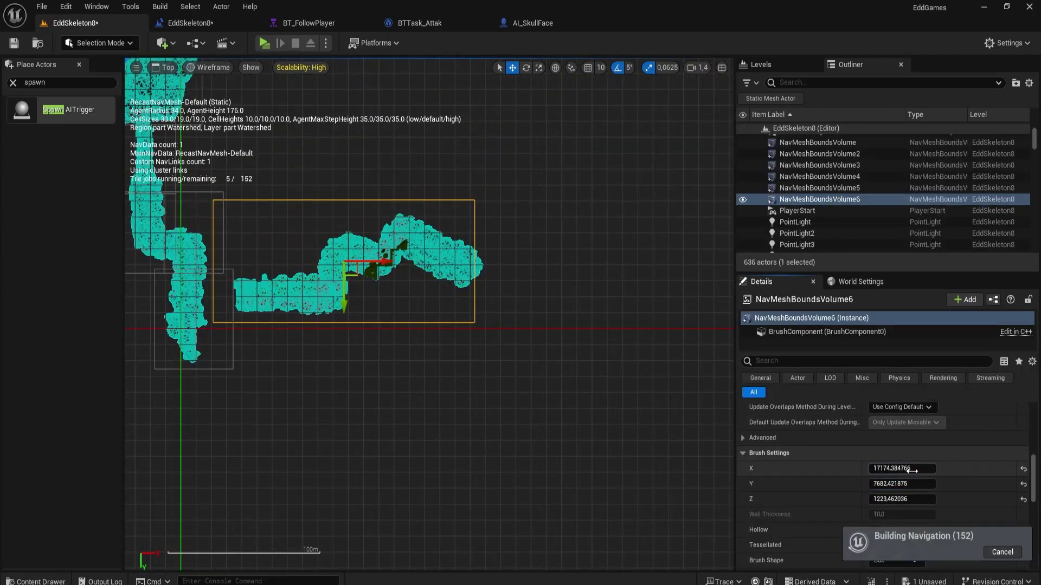
pyautogui.hotkey('alt', 'g')
pyautogui.press('Delete')
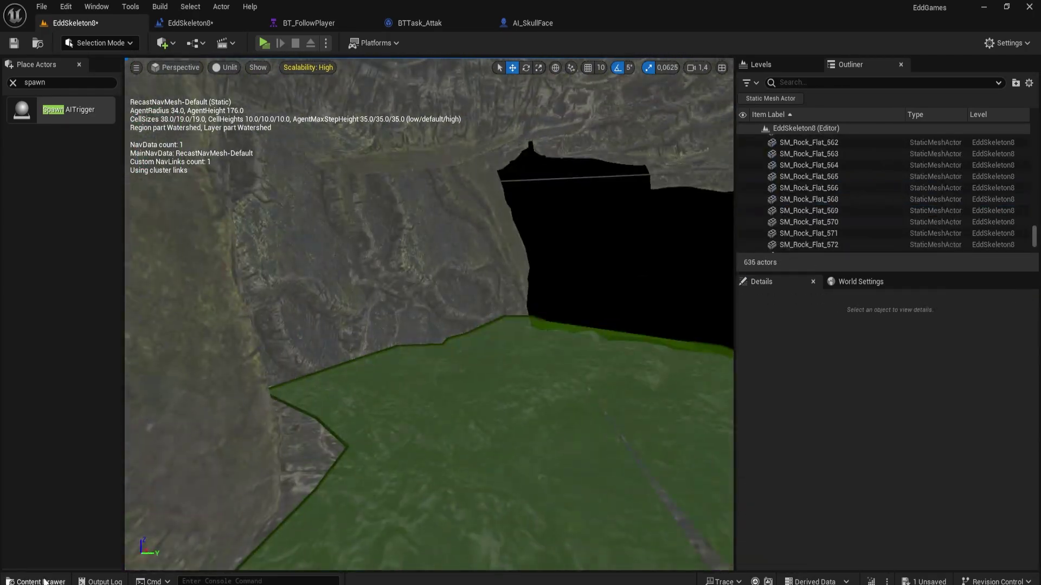
pyautogui.hotkey('ctrl', 'space')
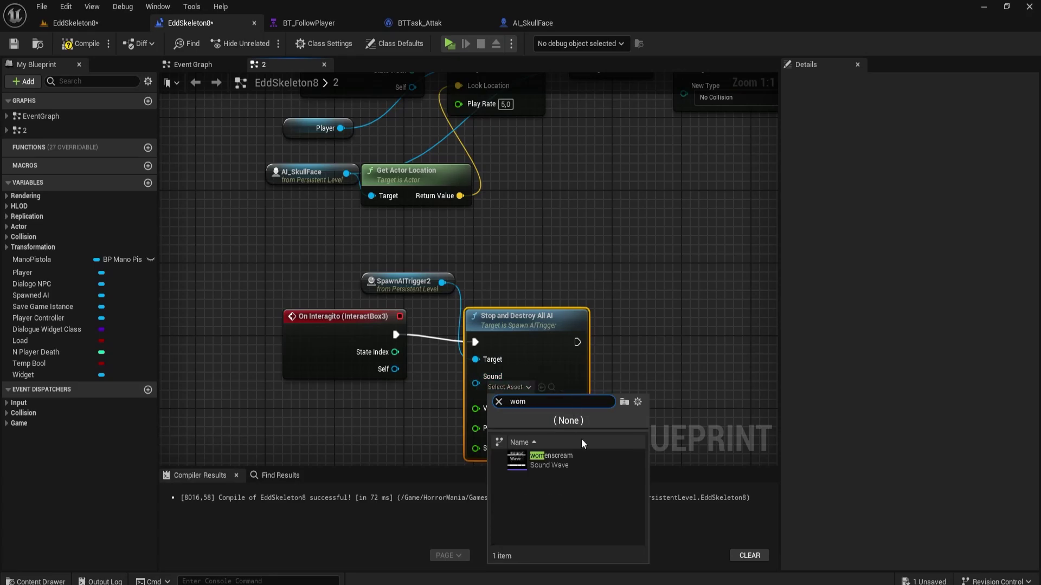
# Playtest the InteractBox3 destroy-all-AI interaction and end it with Esc
pyautogui.click(87, 26)
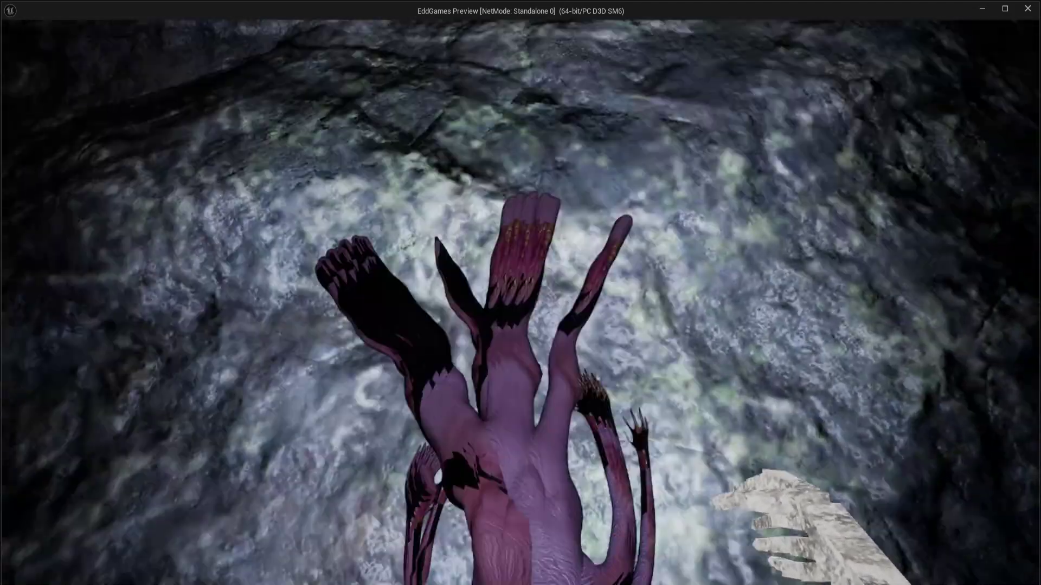
pyautogui.press('Escape')
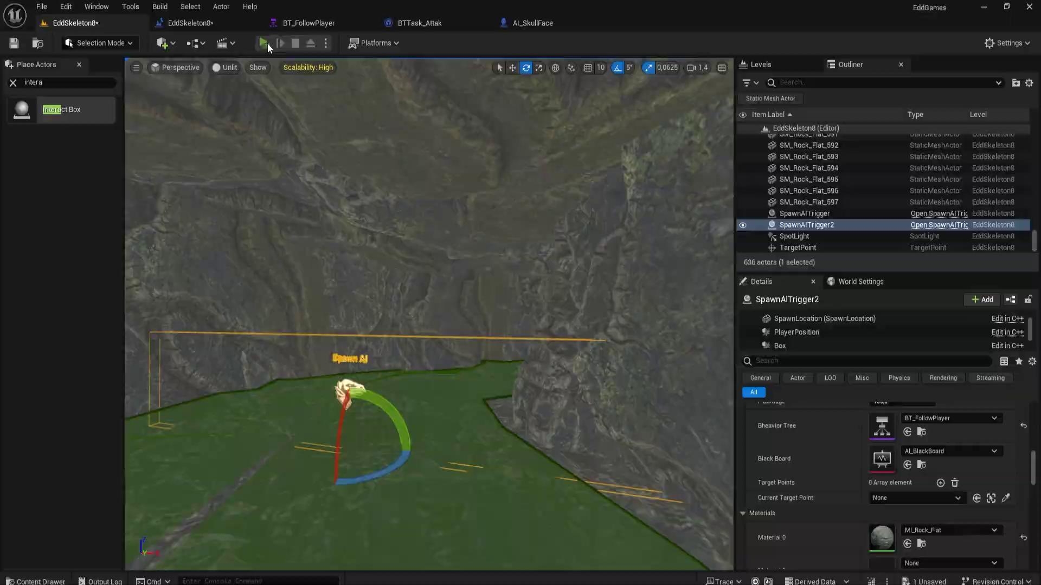
# Open the BTService_GetPlayer service from BT_FollowPlayer and playtest the approaching pale monster
pyautogui.click(268, 43)
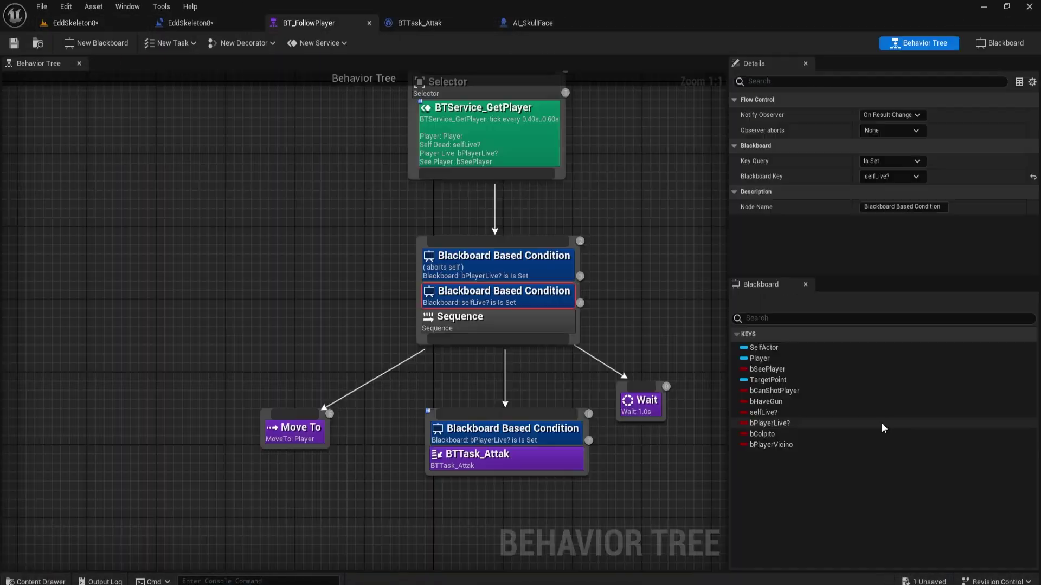
pyautogui.doubleClick(484, 162)
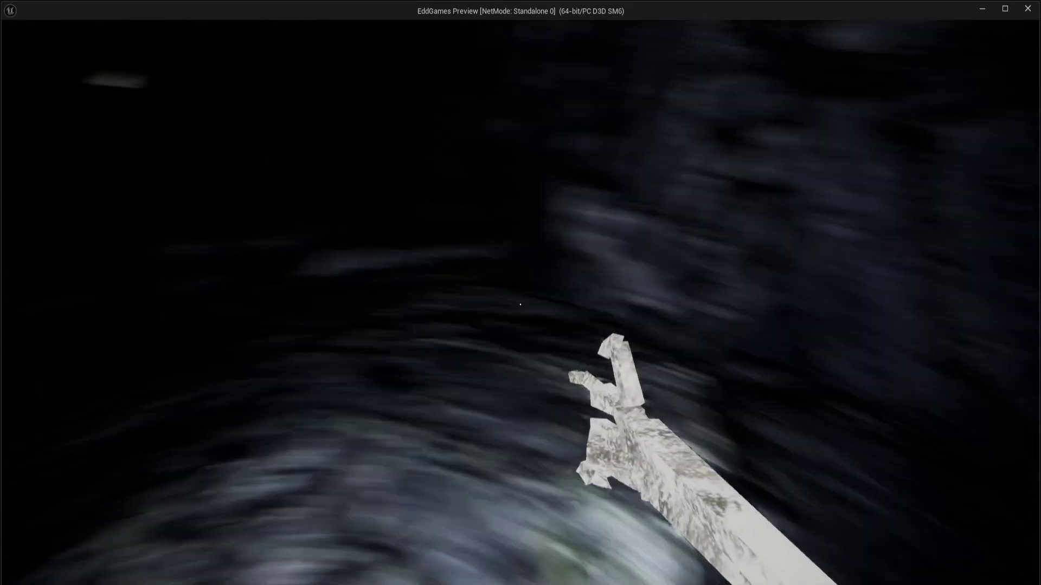
pyautogui.press('Escape')
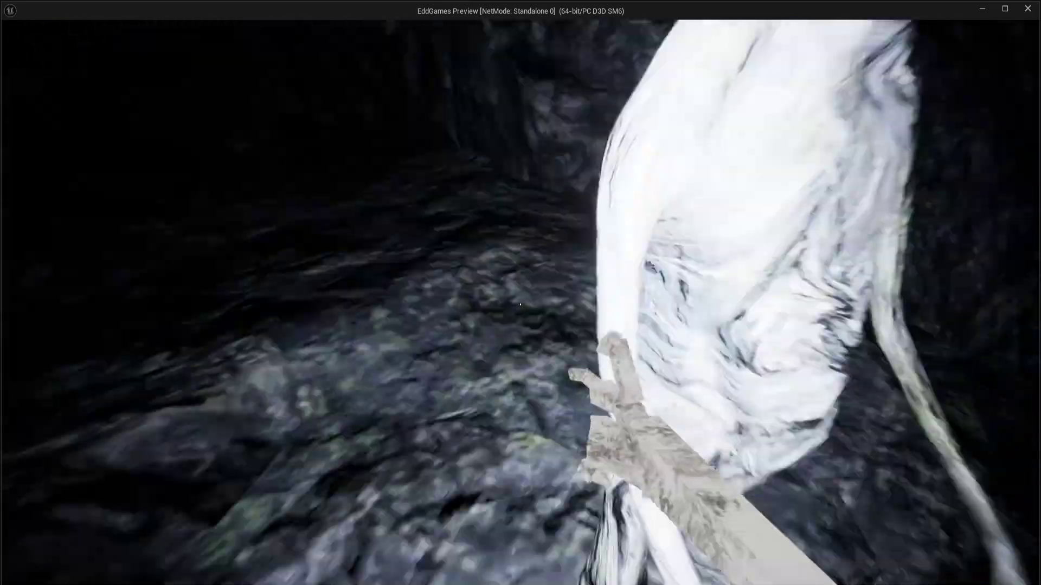
pyautogui.press('Escape')
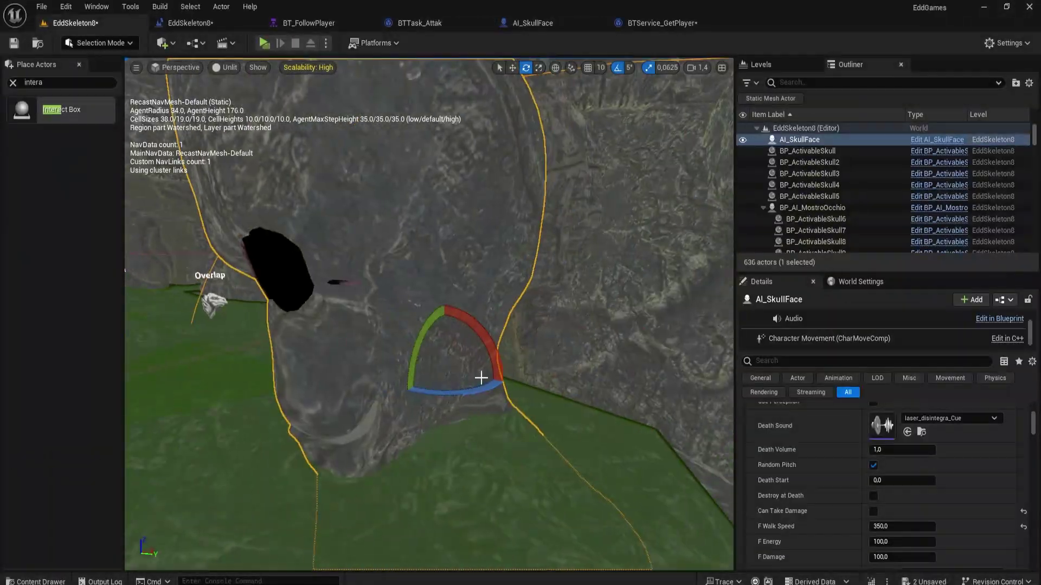
# In the Level Blueprint, add a Get Rotation to Player node from AI_SkullFace
pyautogui.click(217, 26)
pyautogui.moveTo(321, 224); pyautogui.dragTo(320, 224)
pyautogui.write('get rotation')
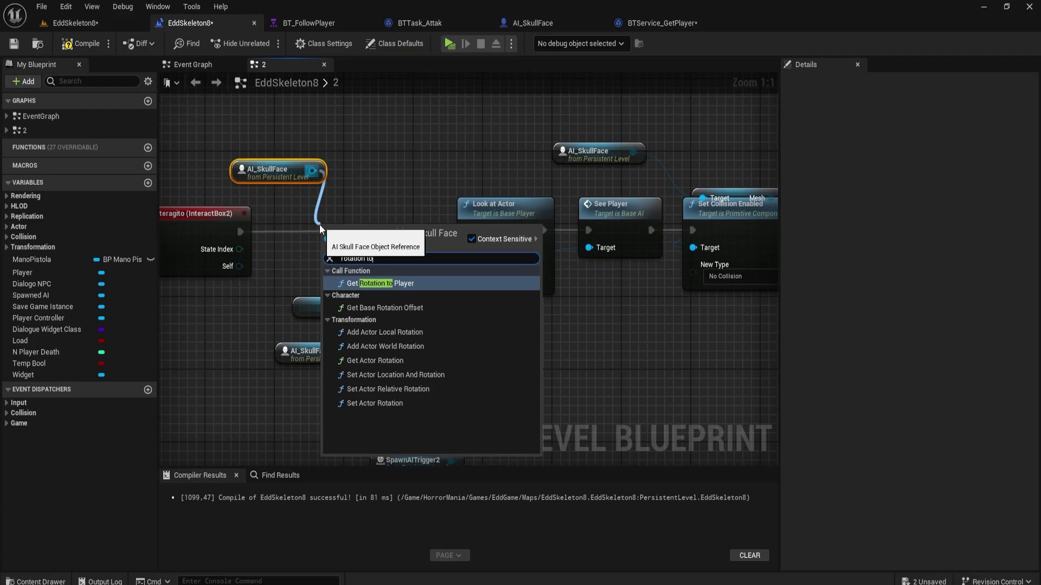
pyautogui.press('Return')
# Playtest the level and choose a player sound in InteractBox2's ActToActors settings
pyautogui.click(75, 23)
pyautogui.hotkey('alt', 'p')
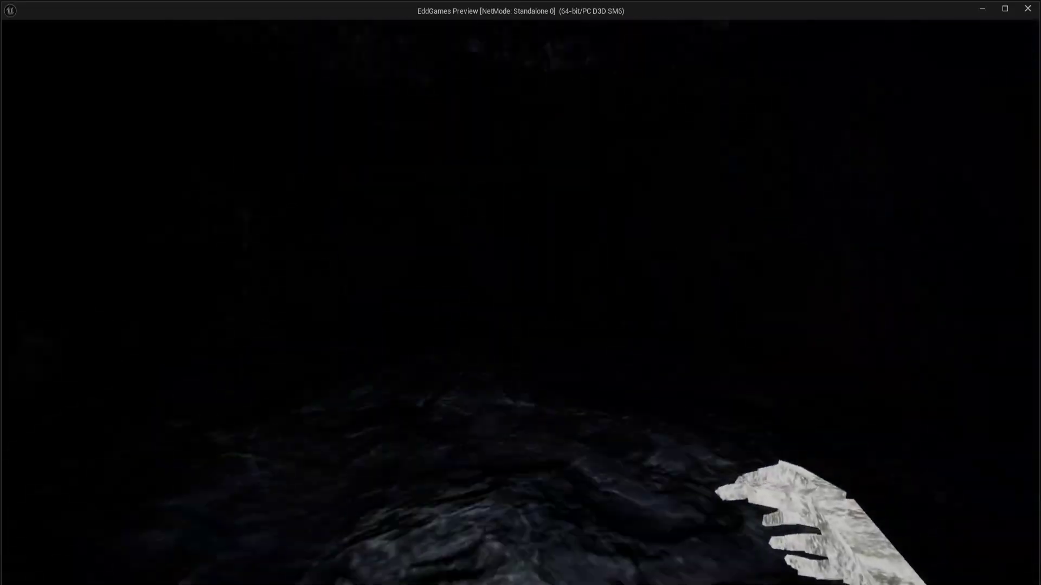
pyautogui.press('Escape')
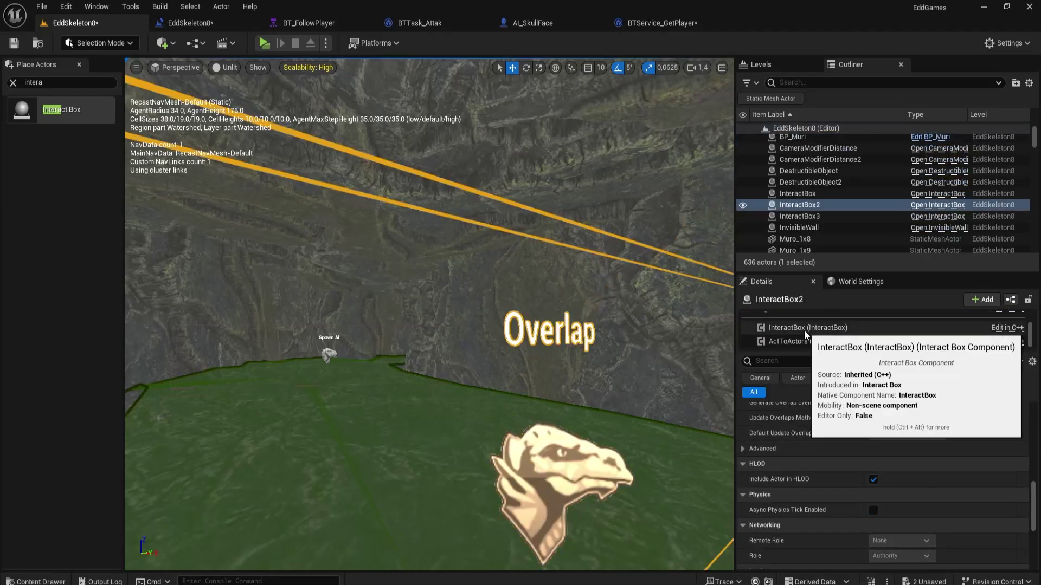
pyautogui.click(789, 341)
pyautogui.click(932, 480)
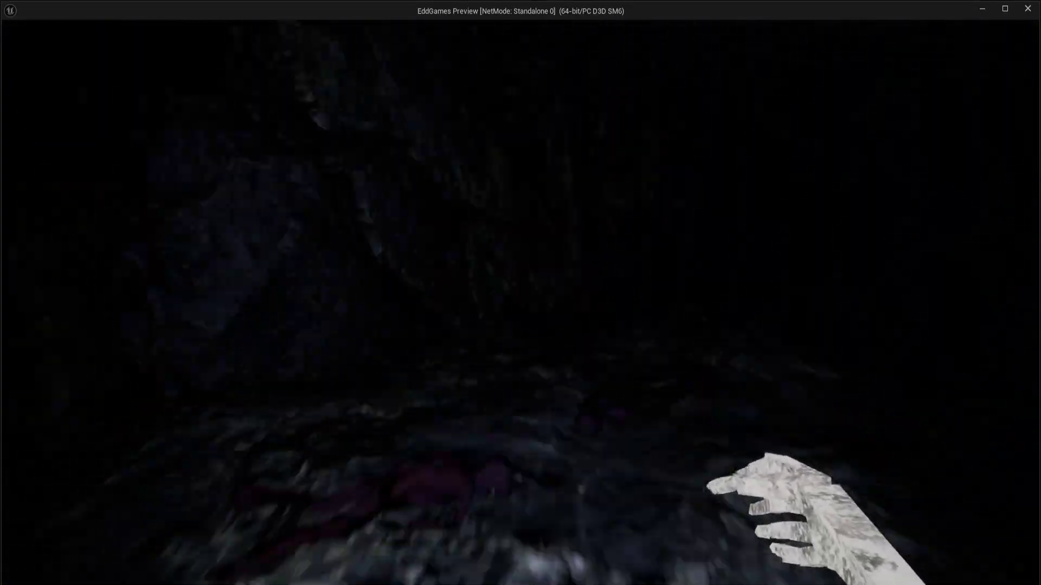
pyautogui.press('Escape')
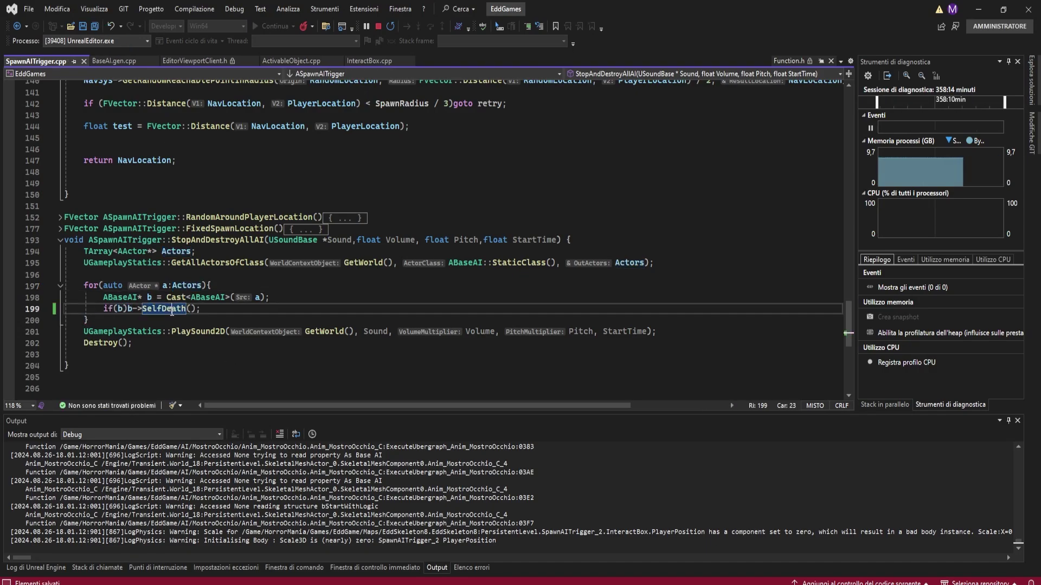
# Open BaseAI.cpp from Solution Explorer next to SpawnAITrigger.cpp
pyautogui.scroll(2, 962, 400)
pyautogui.doubleClick(965, 216)
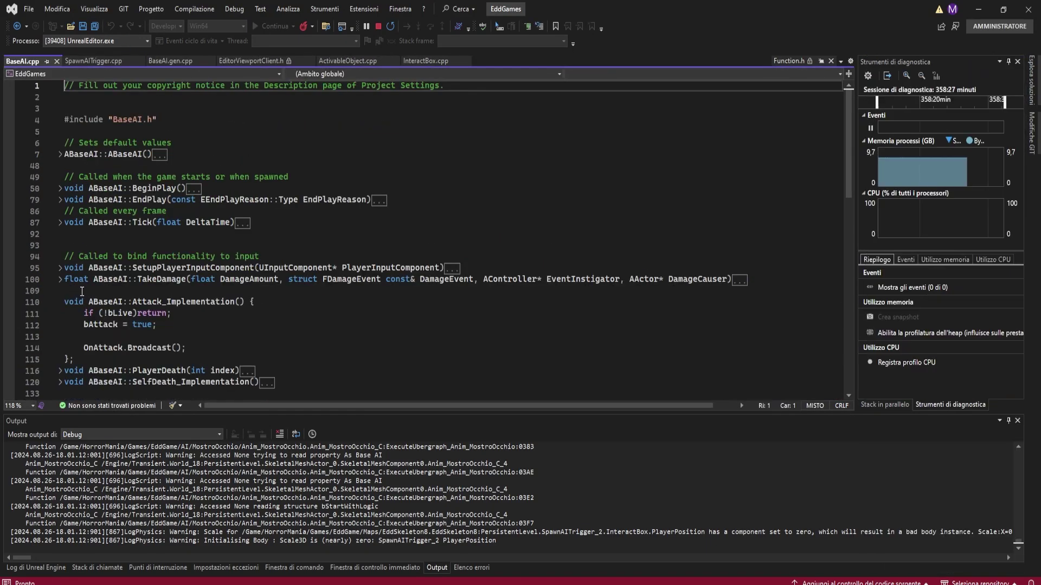